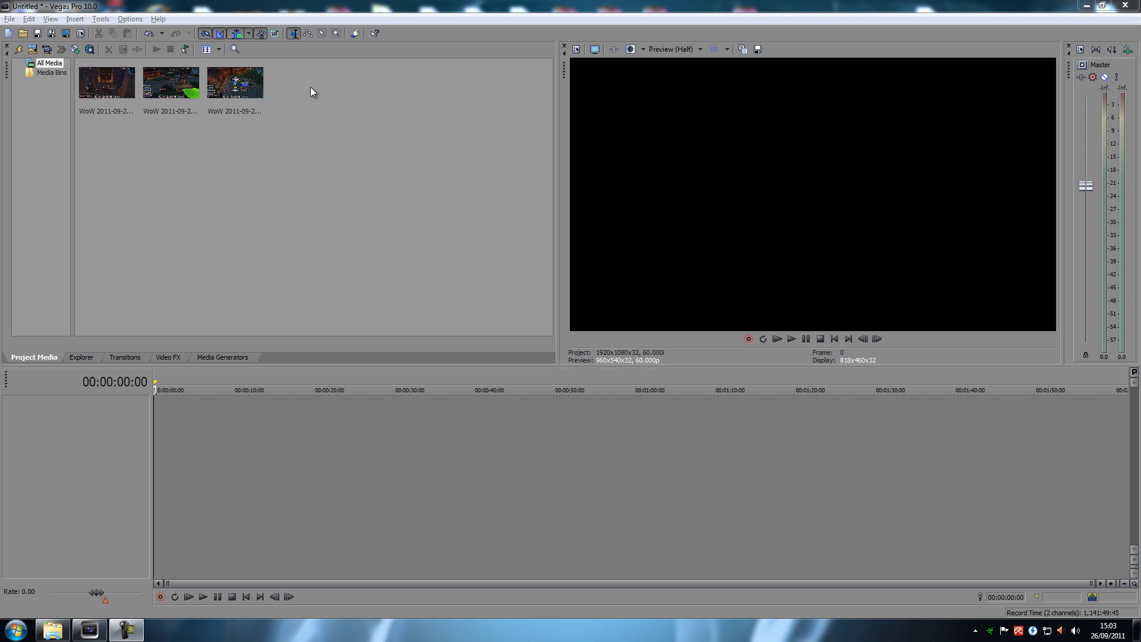
Place the three WoW clips end to end on the timeline.
drag(289, 77, 81, 120)
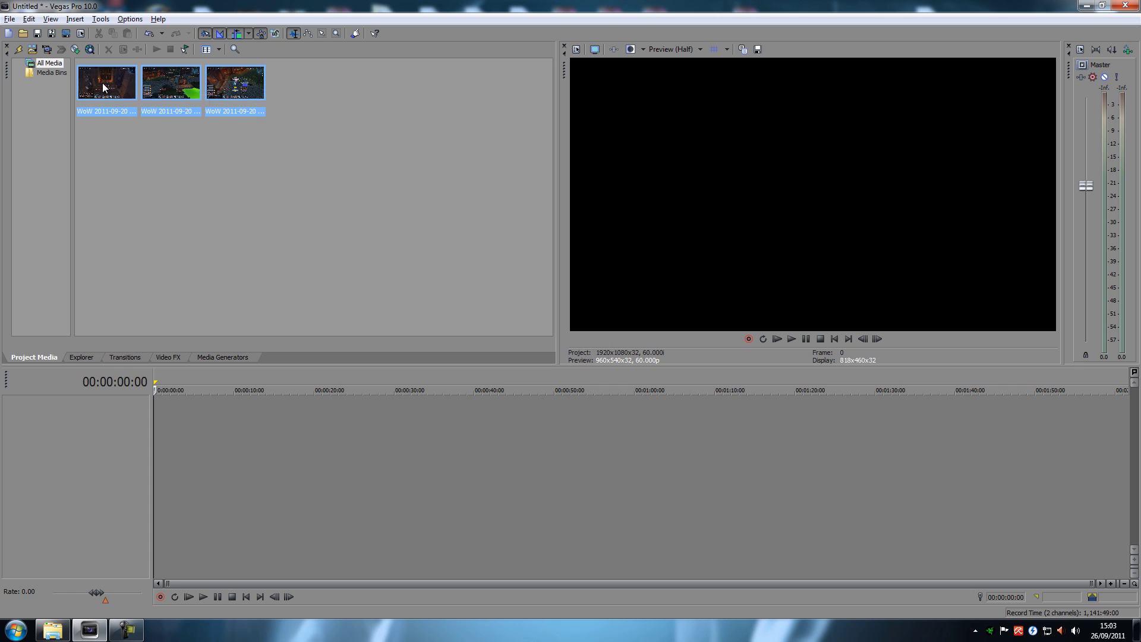
drag(161, 340, 148, 426)
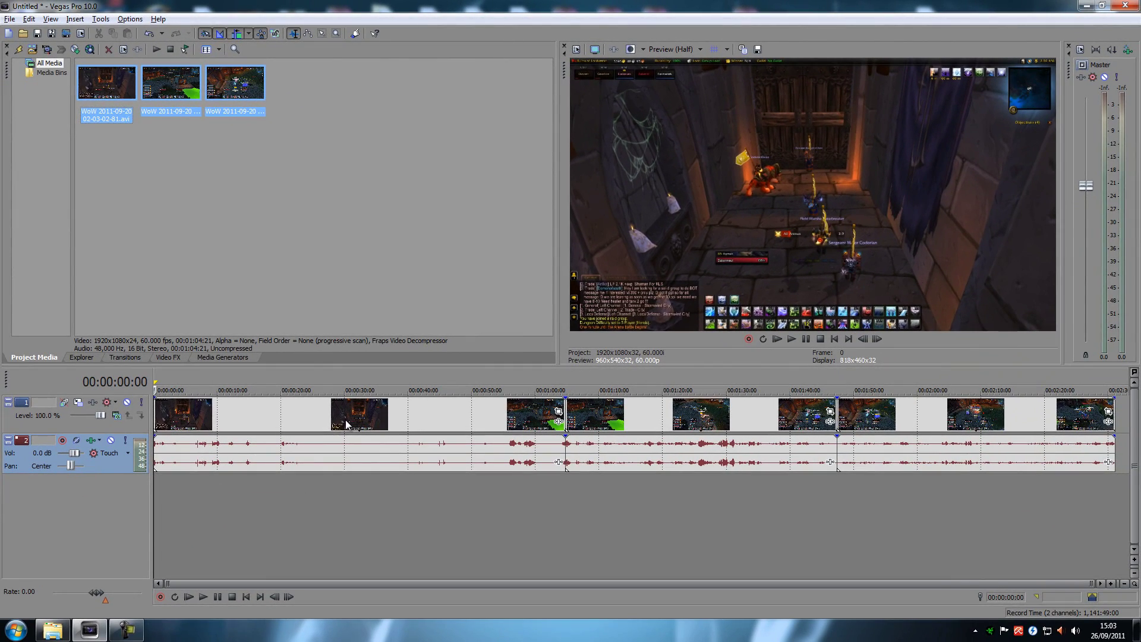
click(267, 419)
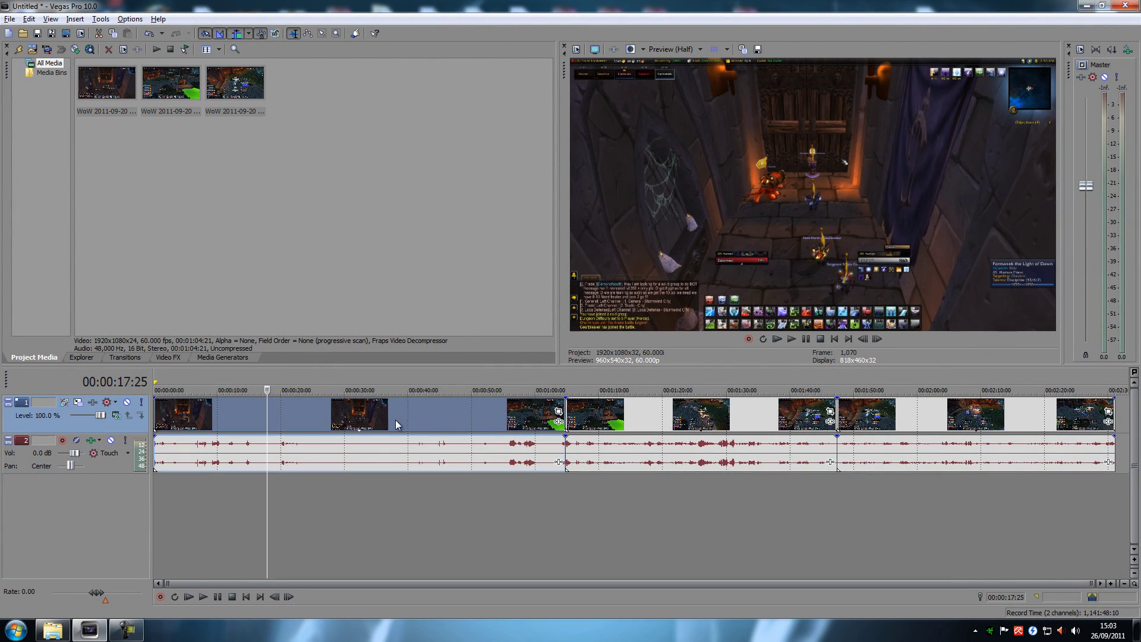
drag(378, 419, 353, 429)
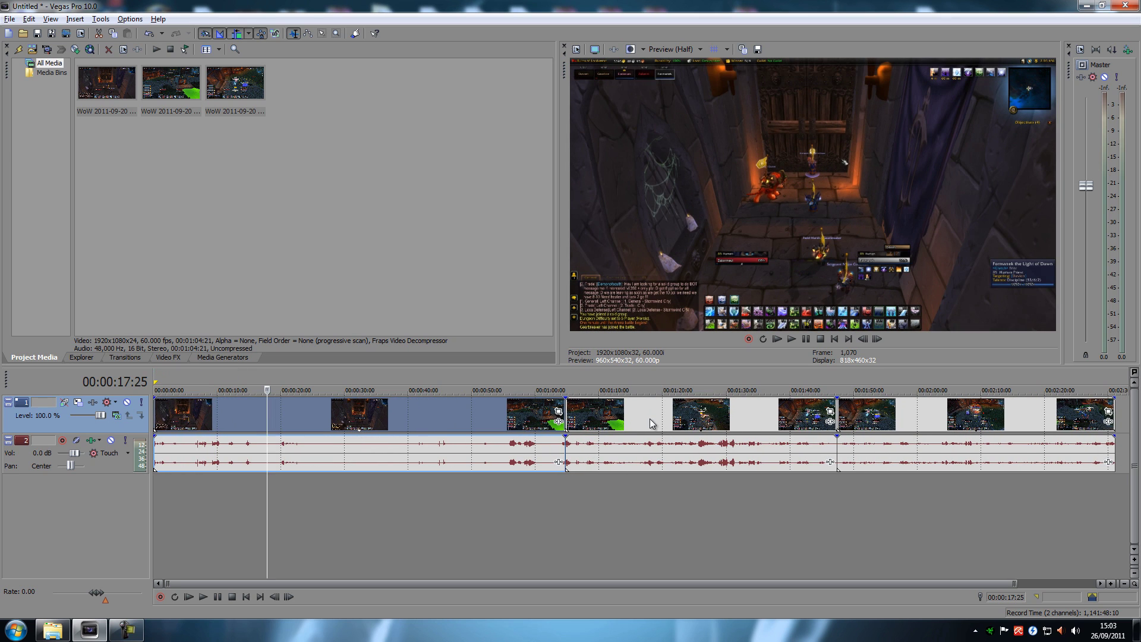
drag(653, 423, 676, 428)
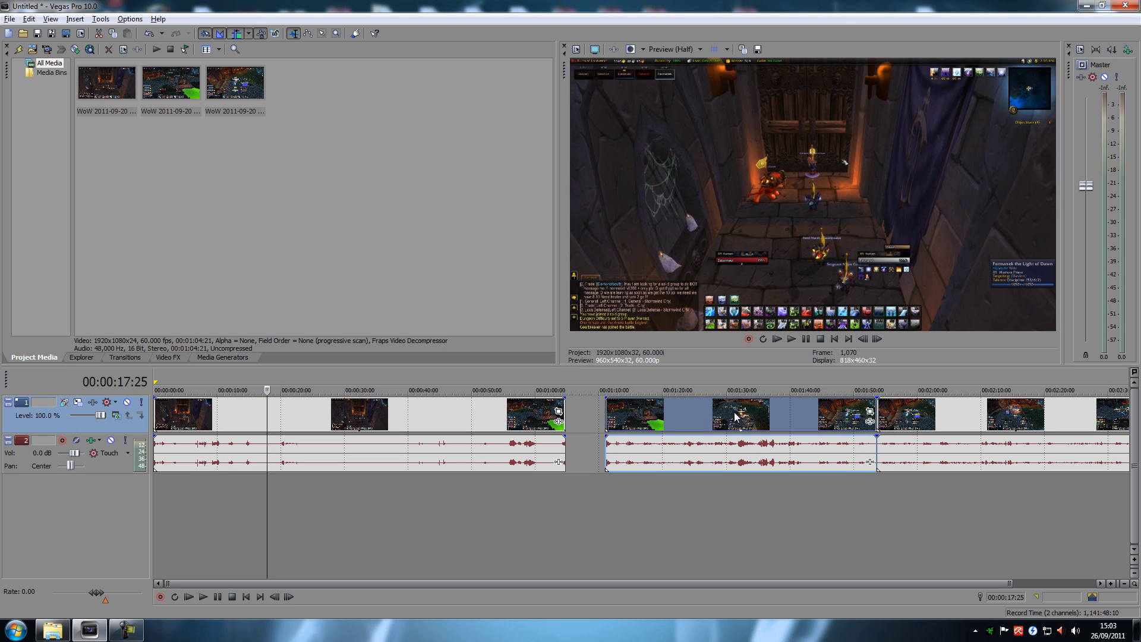
drag(736, 418, 696, 423)
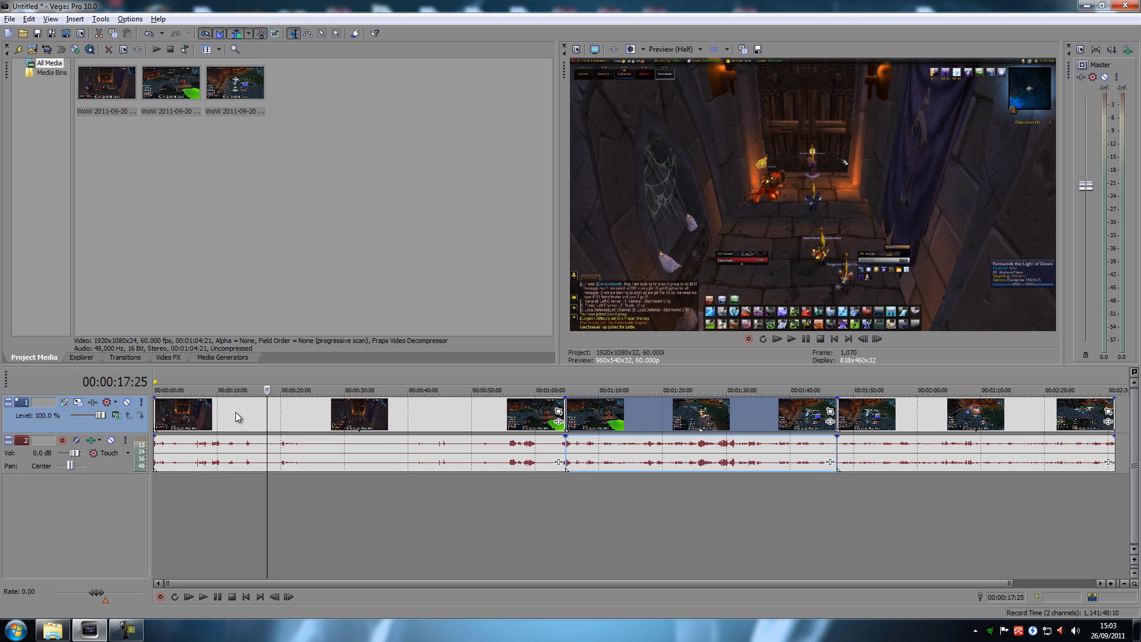
Shift all clips right so they begin near 00:00:20, then show Media Generators.
shift+click(220, 412)
drag(220, 412, 358, 421)
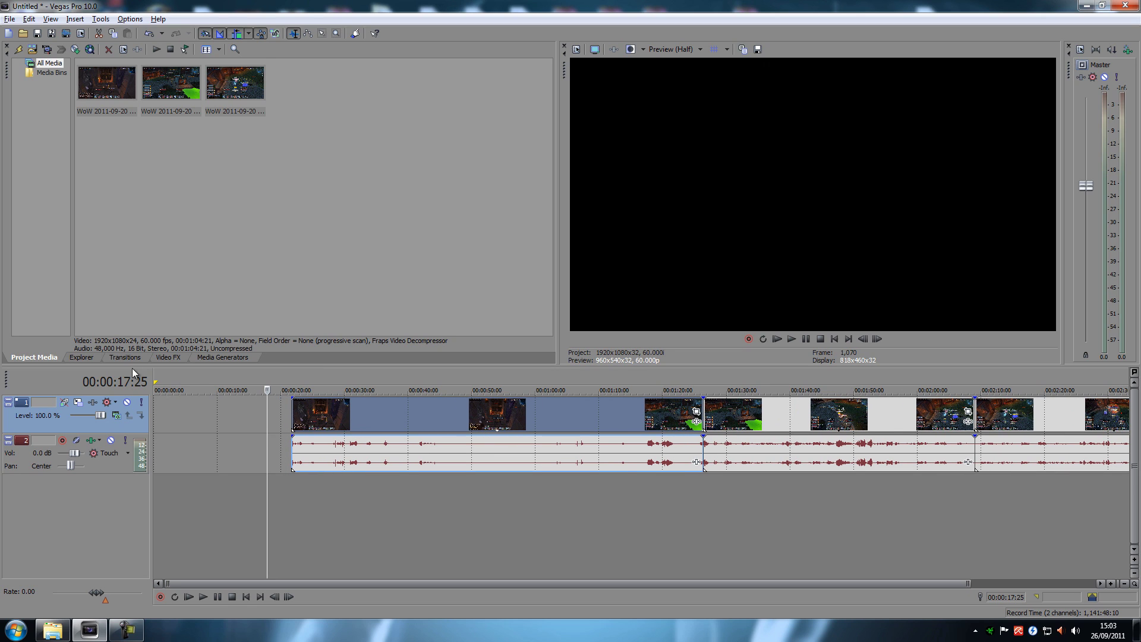
click(221, 358)
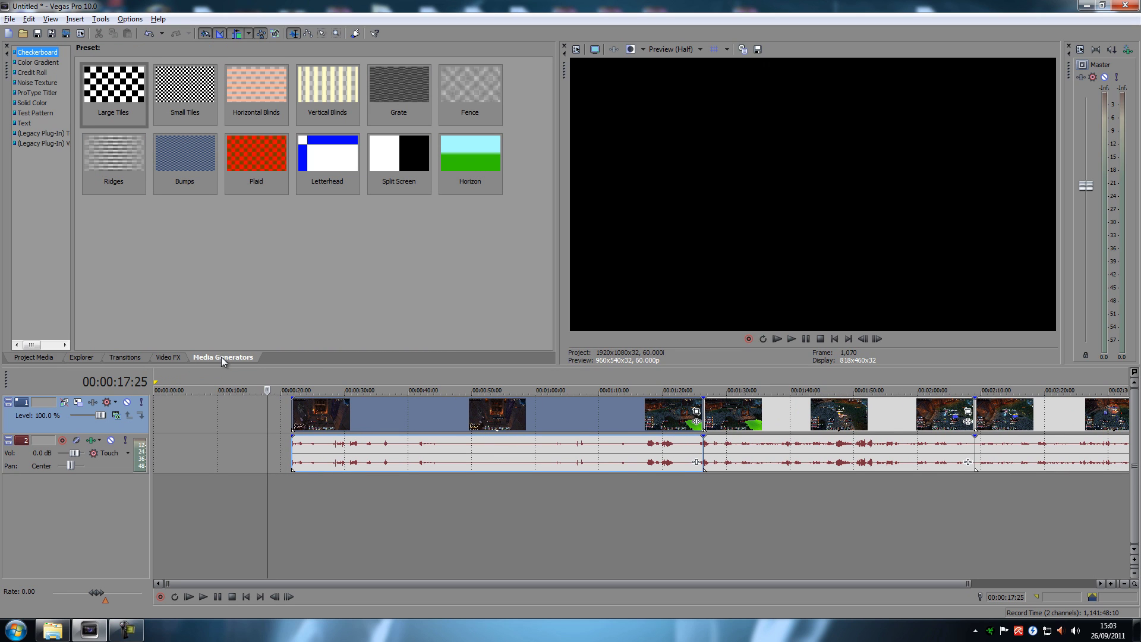
Add a White solid colour event at the start of the timeline.
click(32, 103)
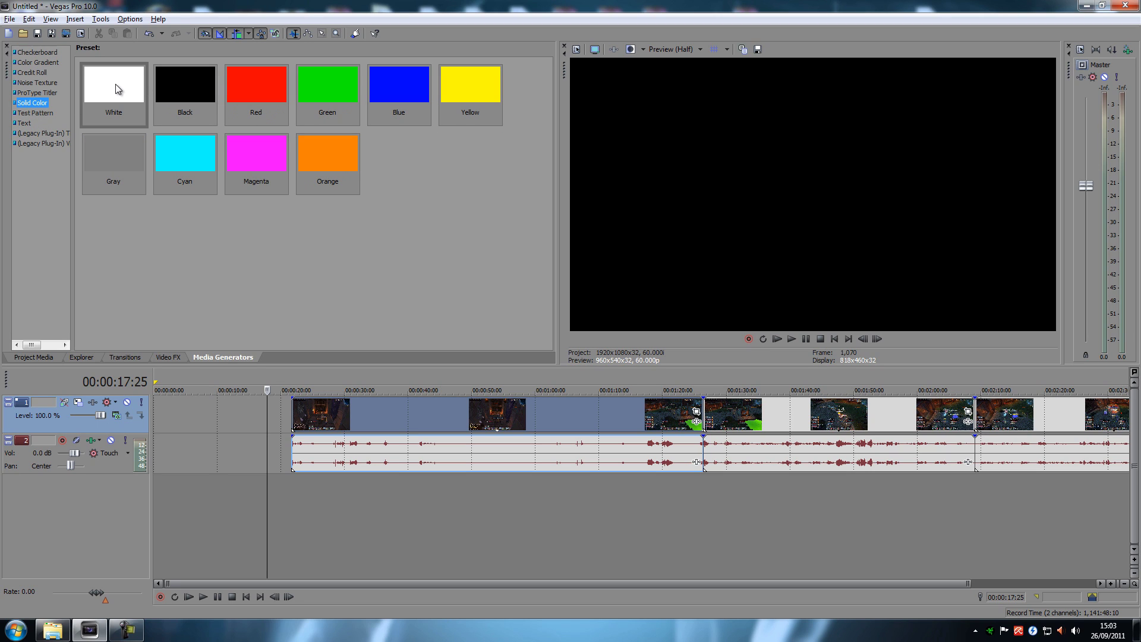
drag(115, 83, 159, 412)
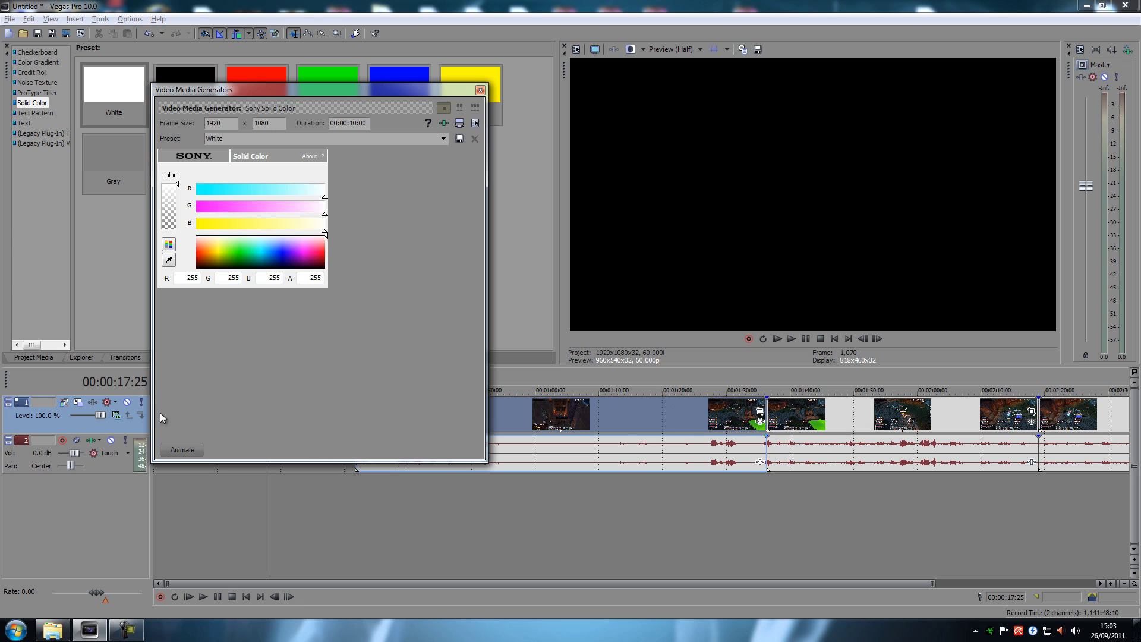
click(480, 90)
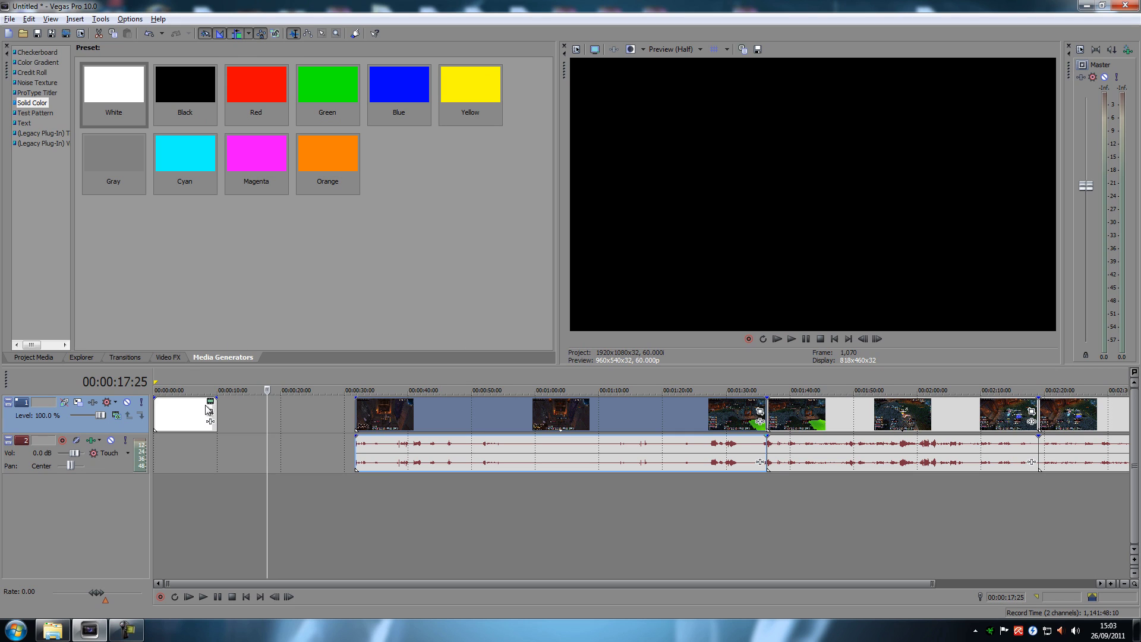
Add a Black solid colour event after the white one, then delete it.
drag(179, 95, 221, 416)
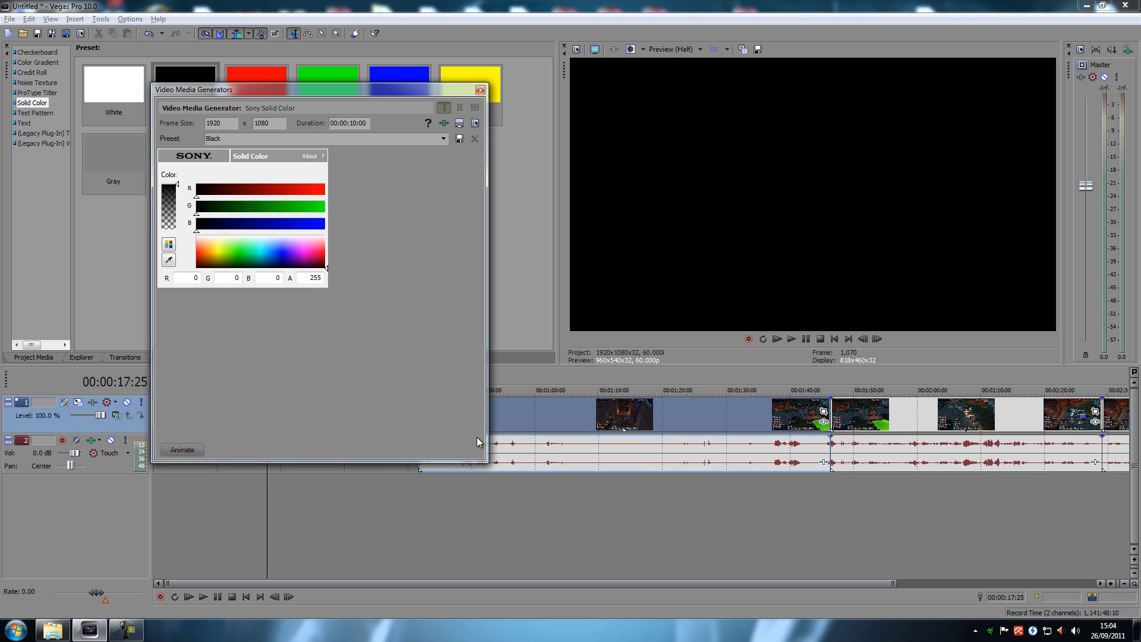
click(480, 91)
click(238, 416)
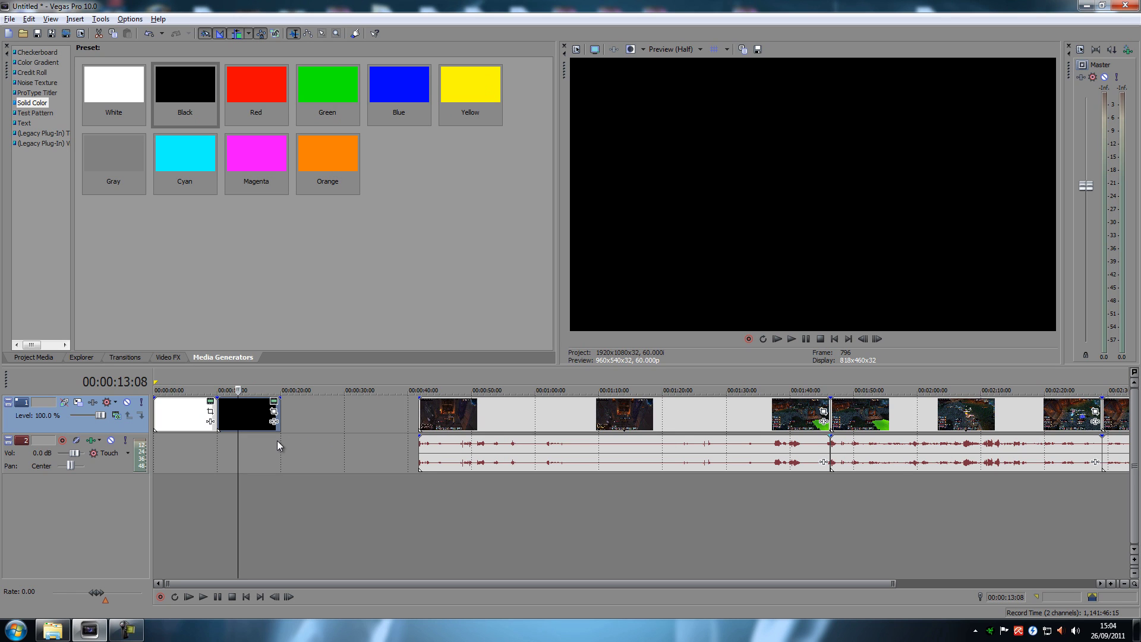
key(Delete)
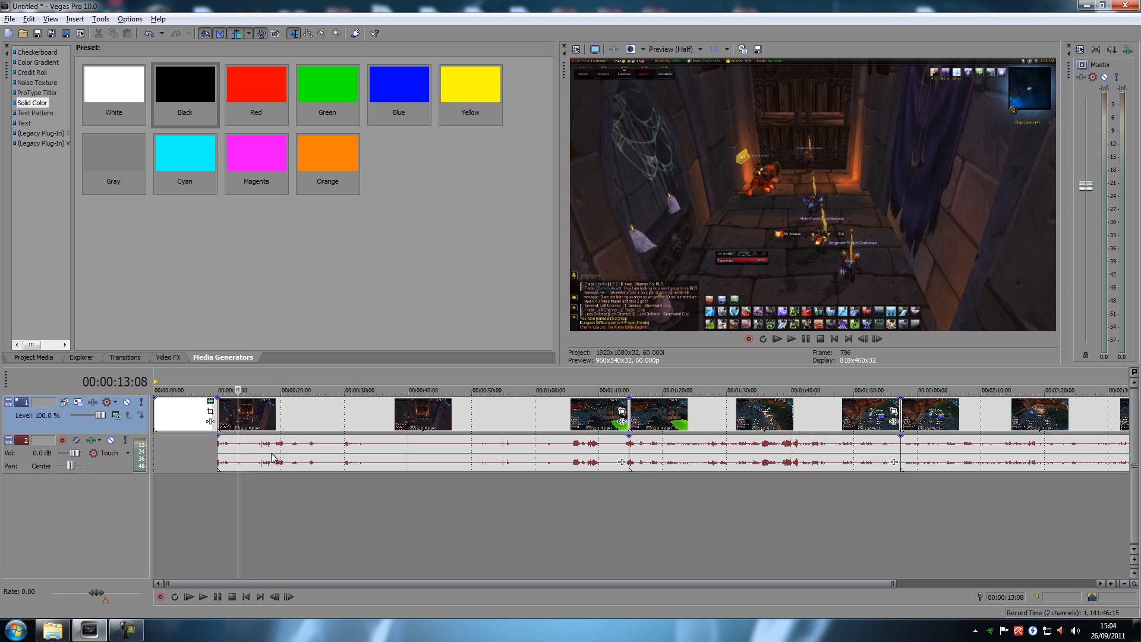
Split the first WoW clip twice with S and delete the middle piece.
click(307, 418)
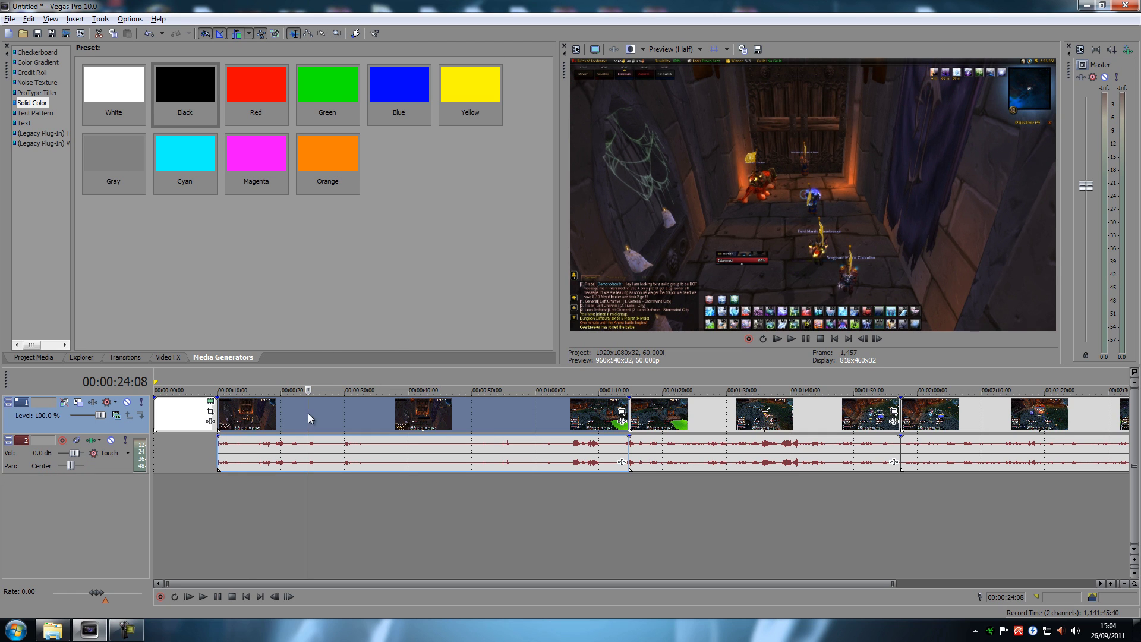
key(s)
click(373, 419)
key(s)
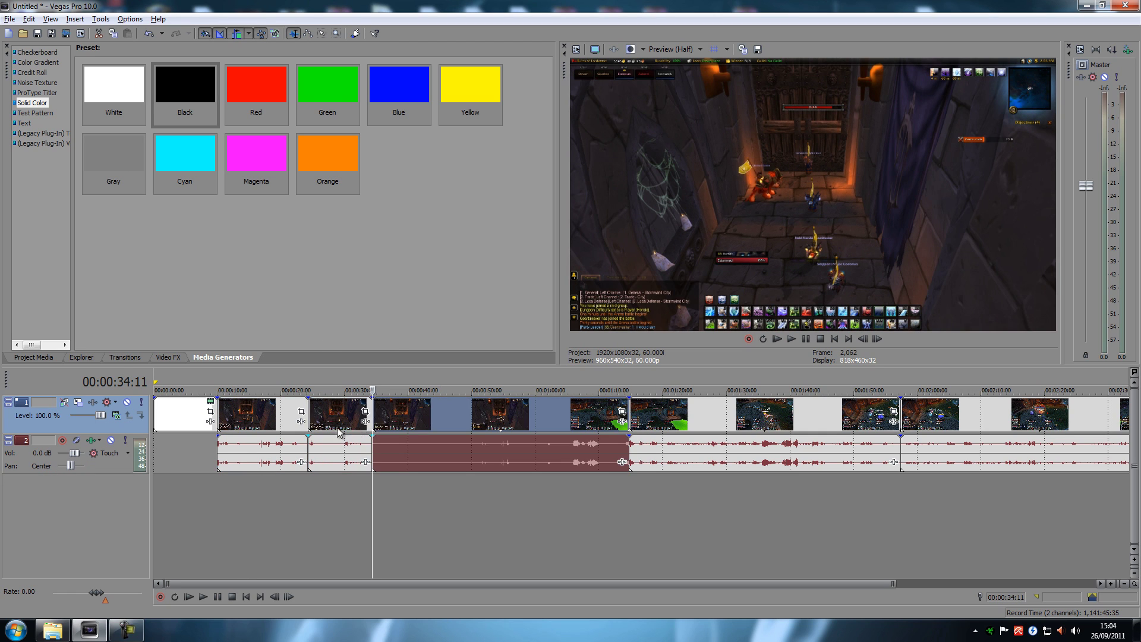
click(335, 424)
key(Delete)
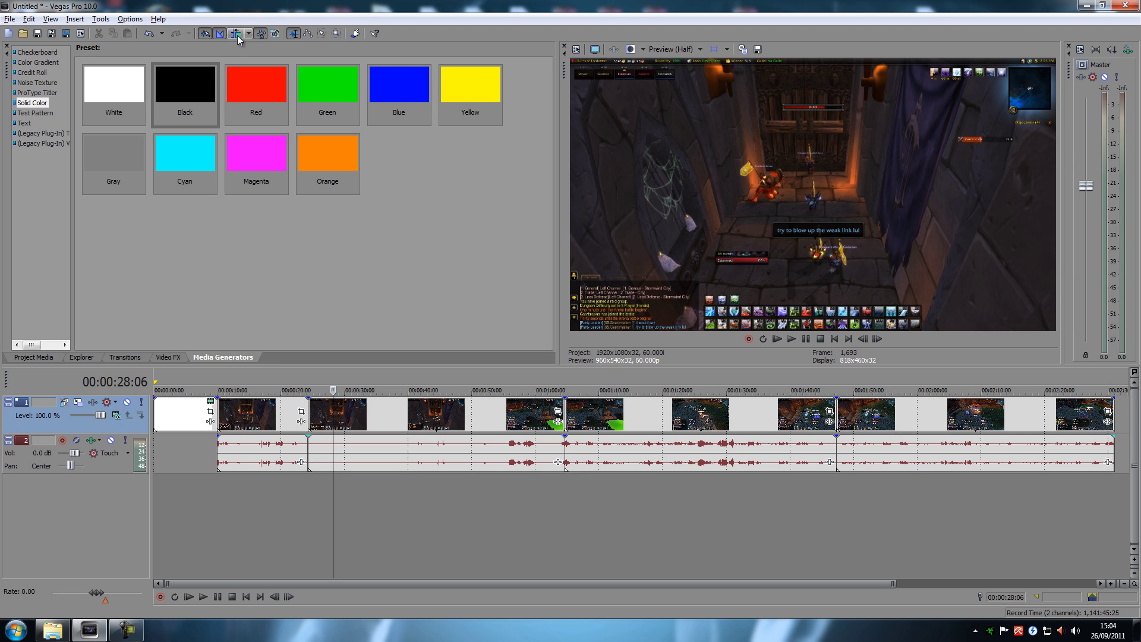
Undo the deletion and splits, and set the playhead at 10 seconds.
key(ctrl+z)
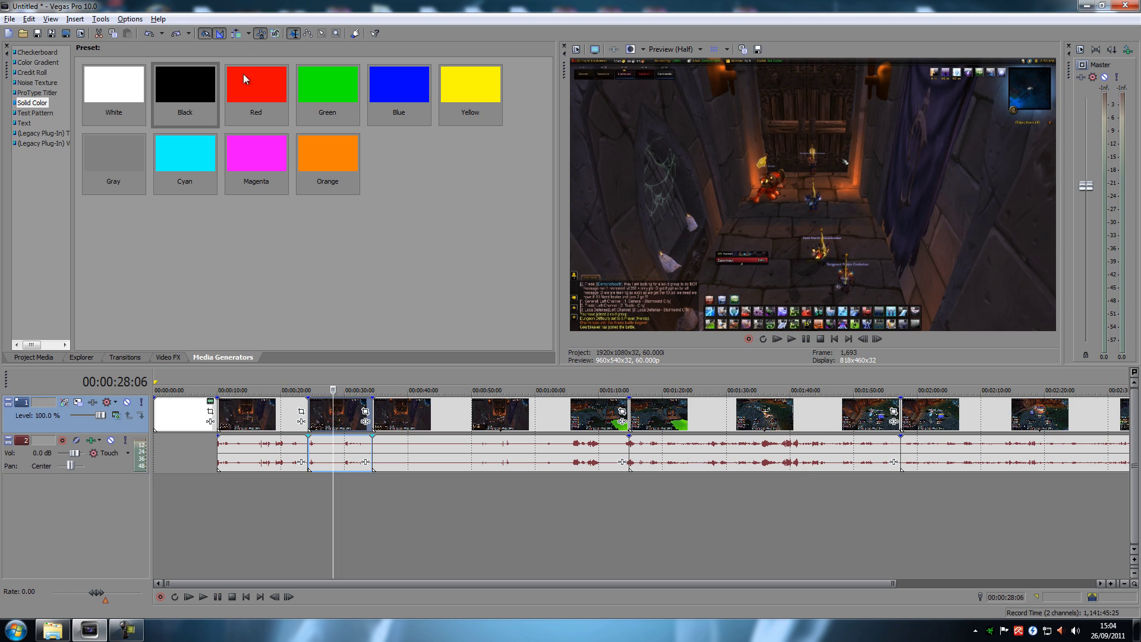
key(ctrl+z)
key(ctrl+z)
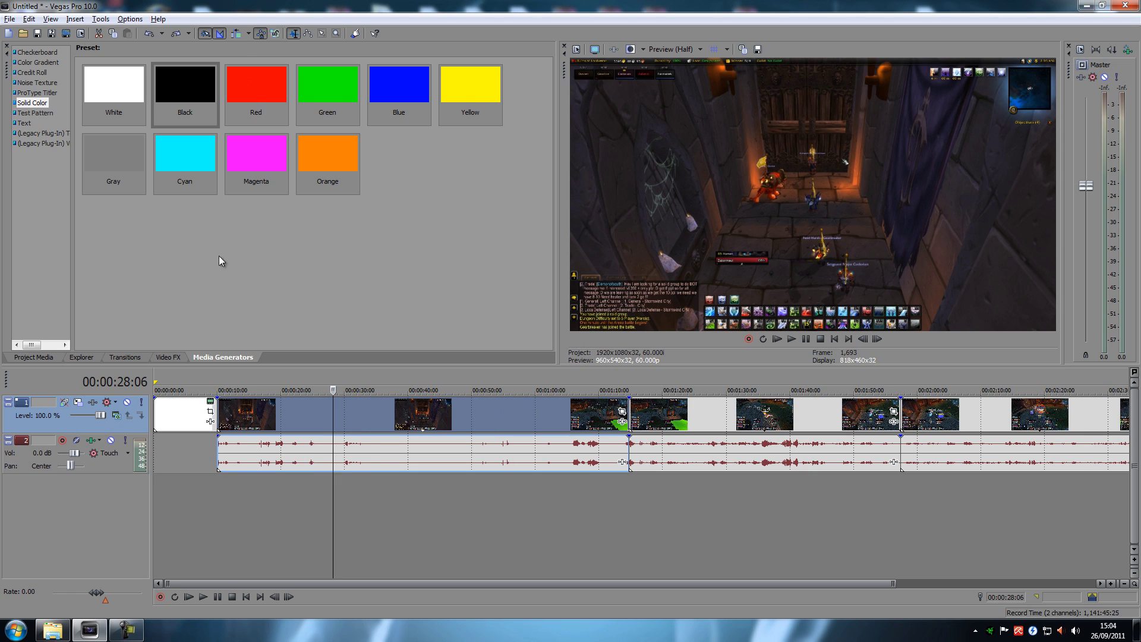
click(219, 511)
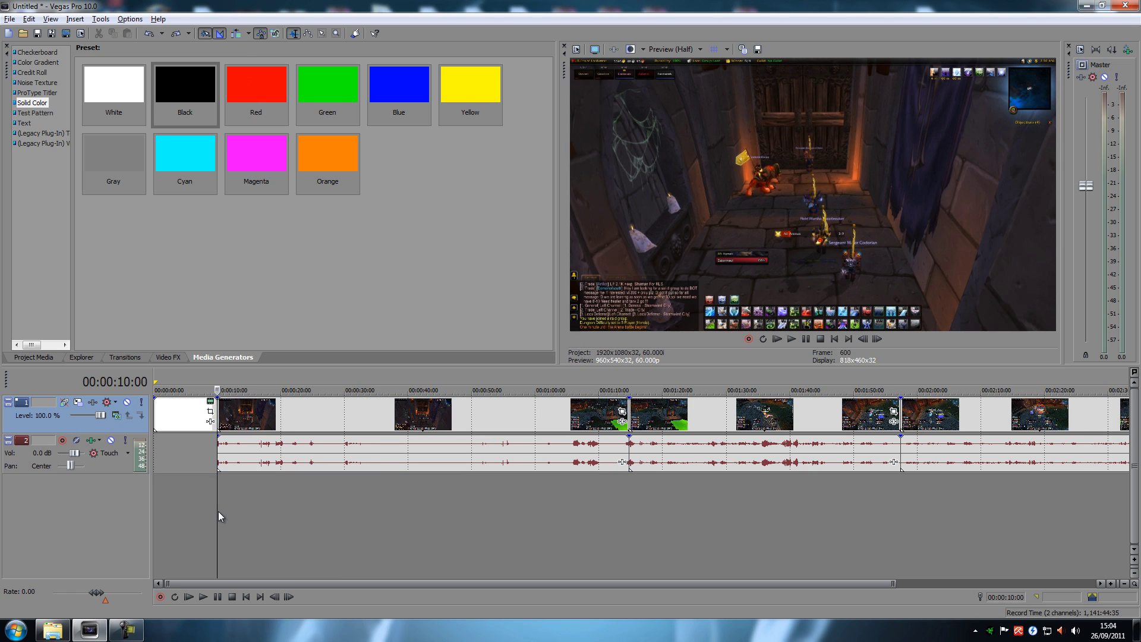
click(22, 467)
right_click(23, 467)
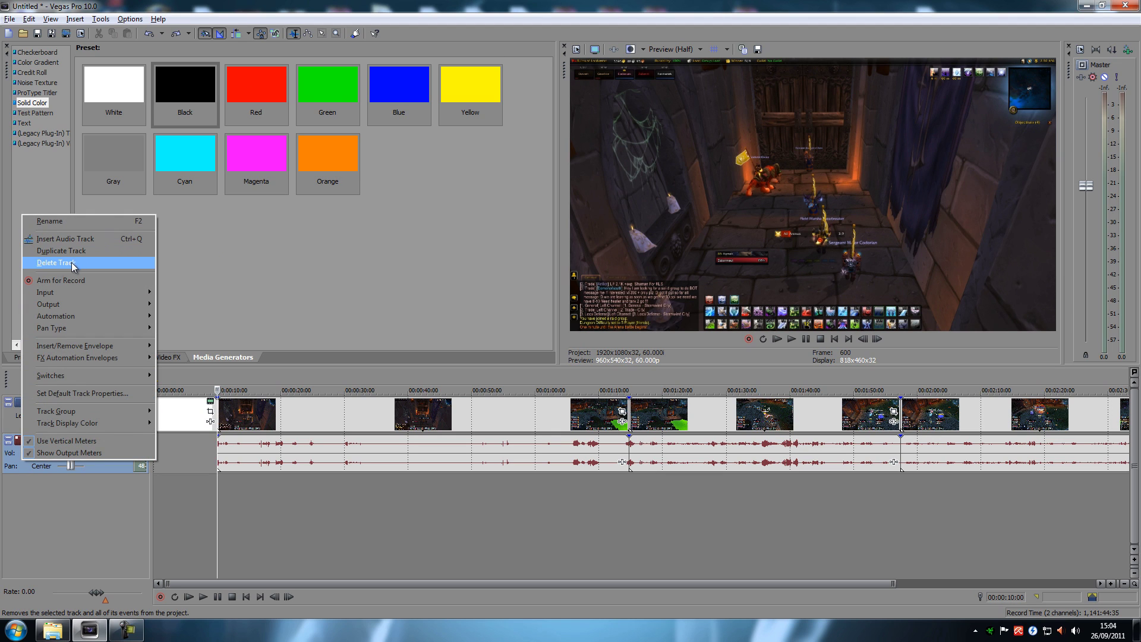
right_click(13, 468)
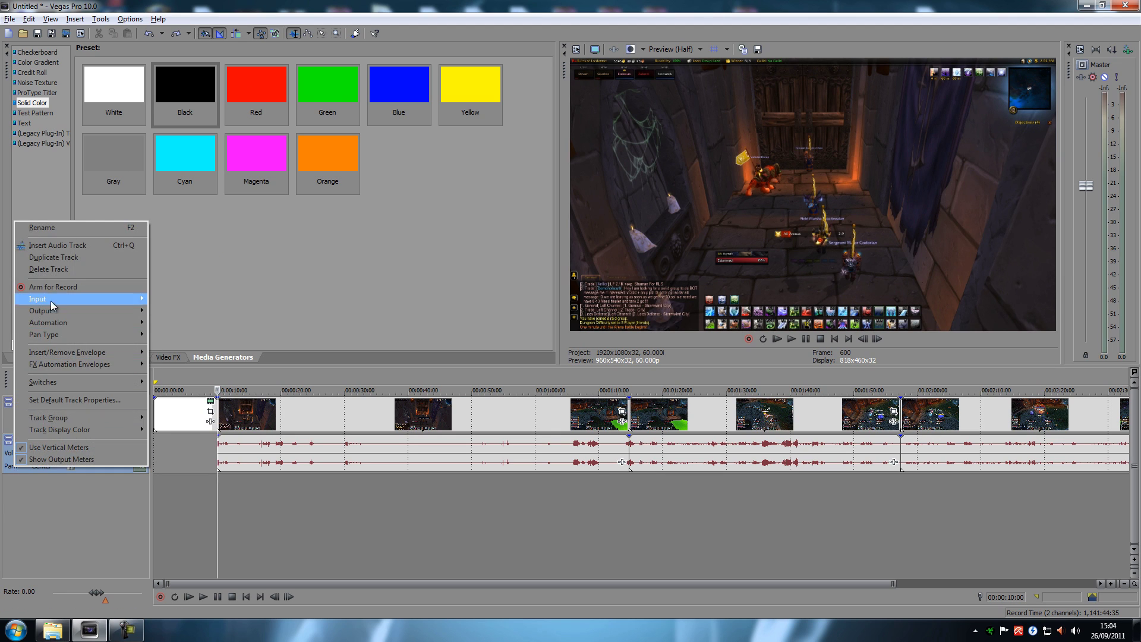
click(63, 271)
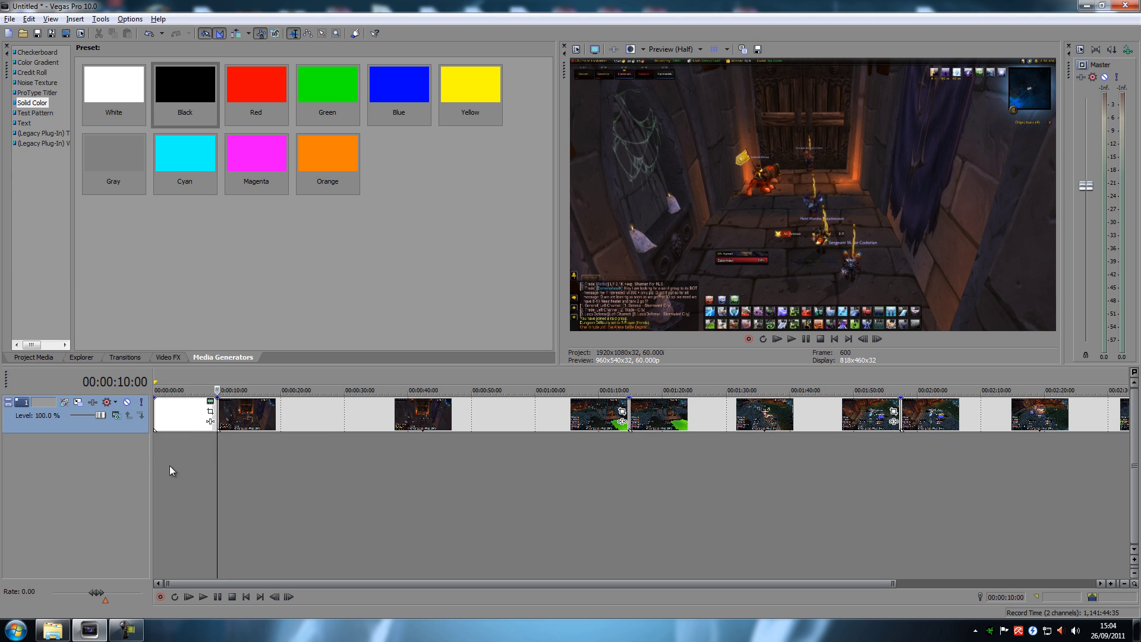
right_click(89, 481)
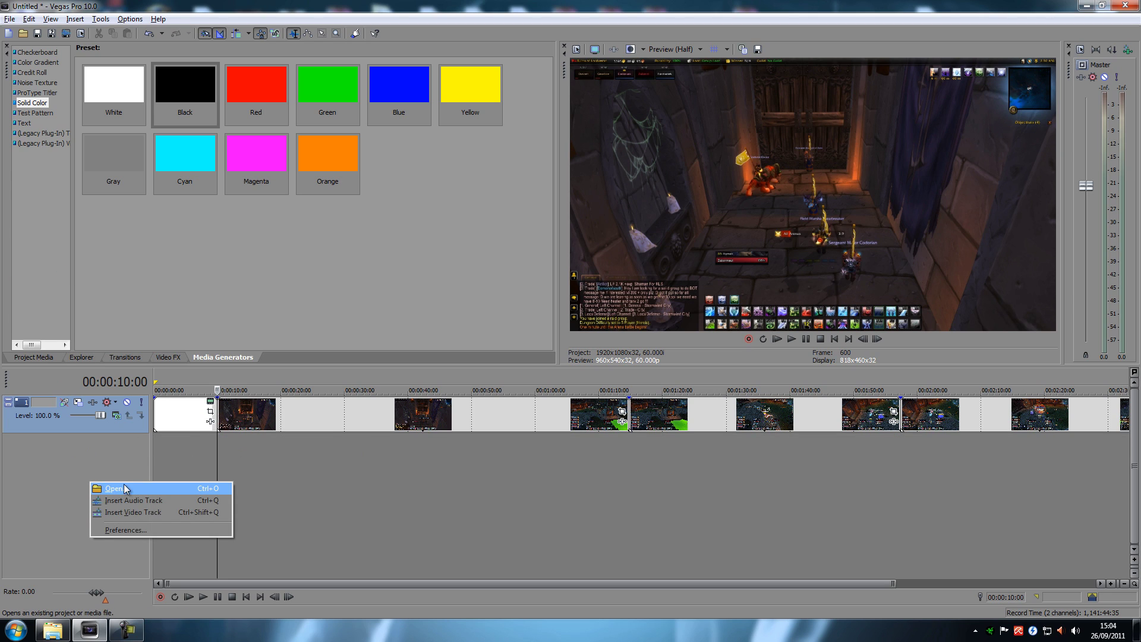
click(154, 512)
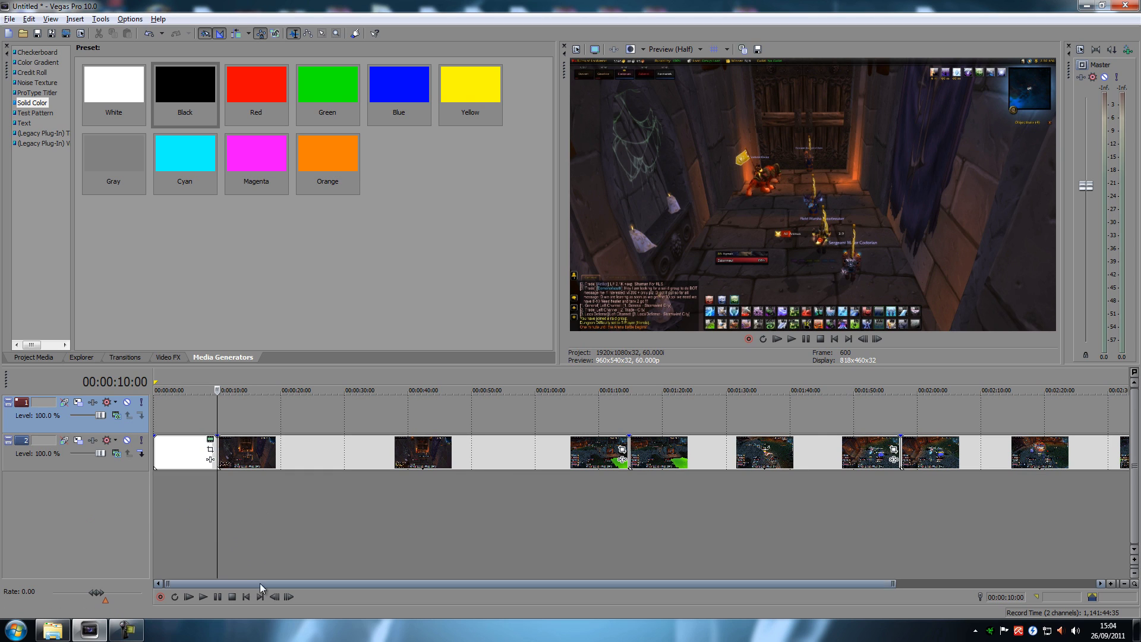
click(208, 506)
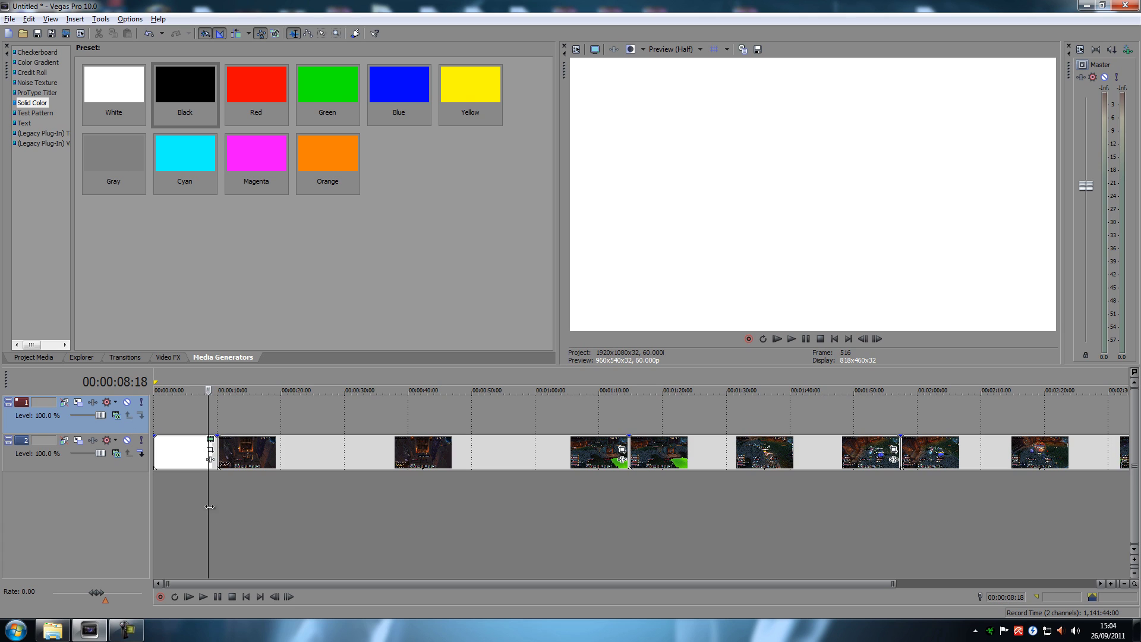
key(Right)
key(Right)
click(217, 487)
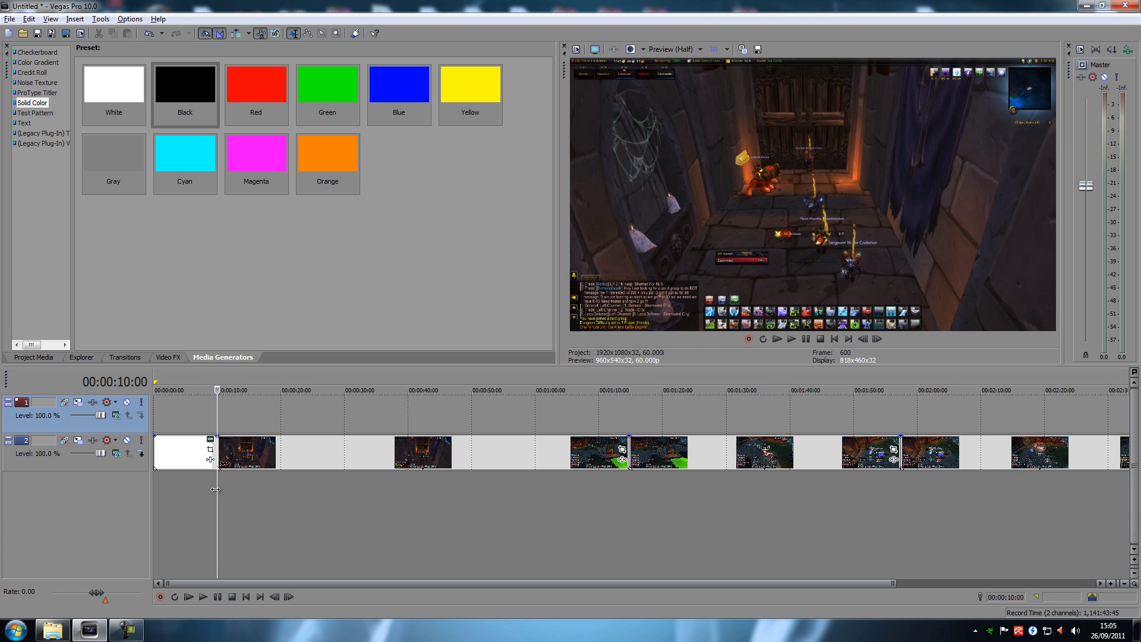
key(Left)
key(Right)
key(Left)
key(Right)
key(Left)
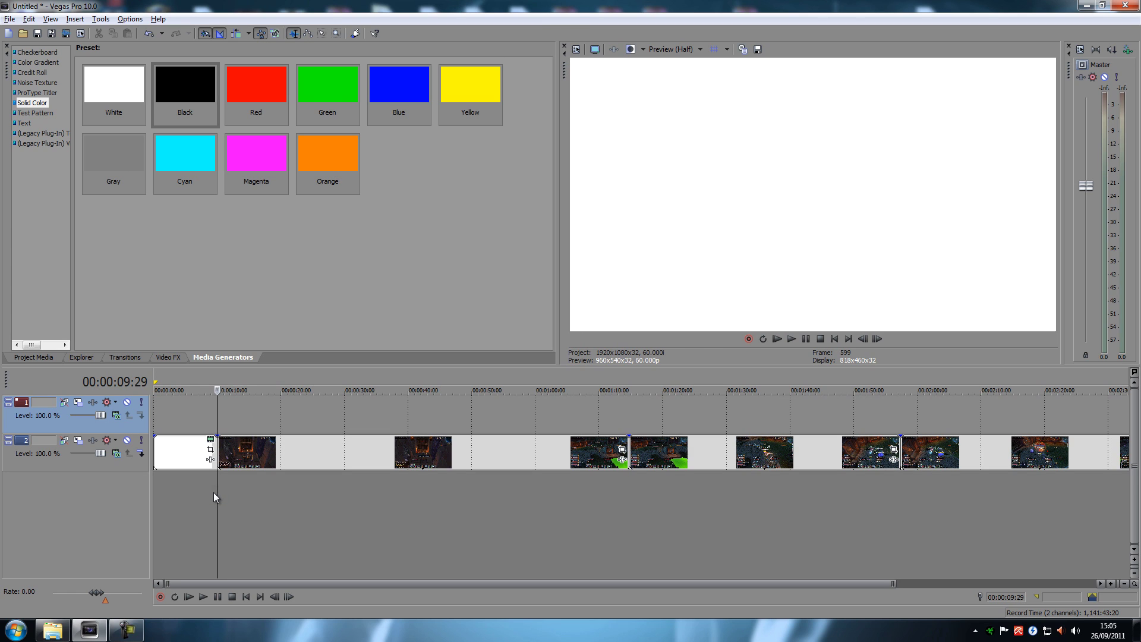
key(Left)
key(Left)
key(Left)
key(Left)
key(Left)
key(Left)
key(Left)
click(198, 505)
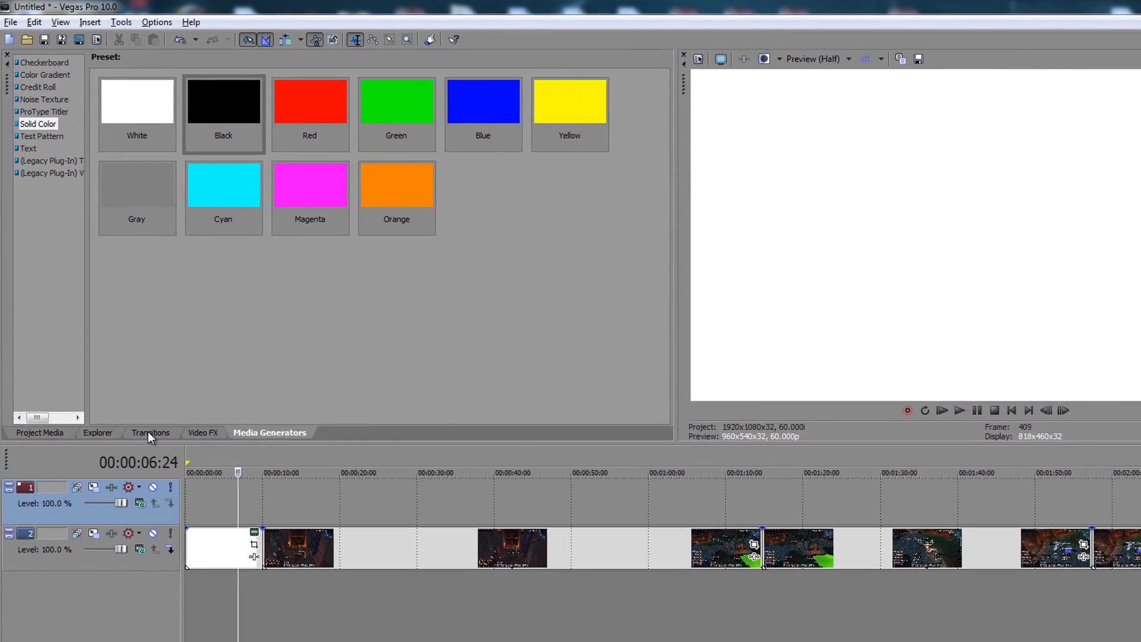
Browse the transition presets, checking Linear Wipe and settling on Cross Effect.
click(134, 386)
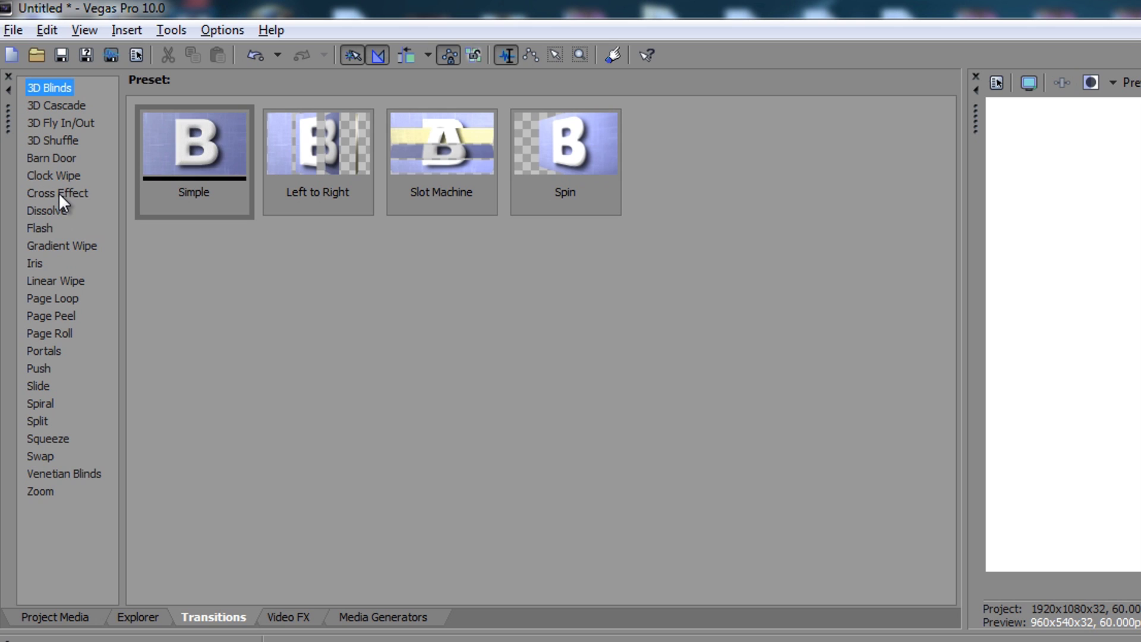
click(58, 193)
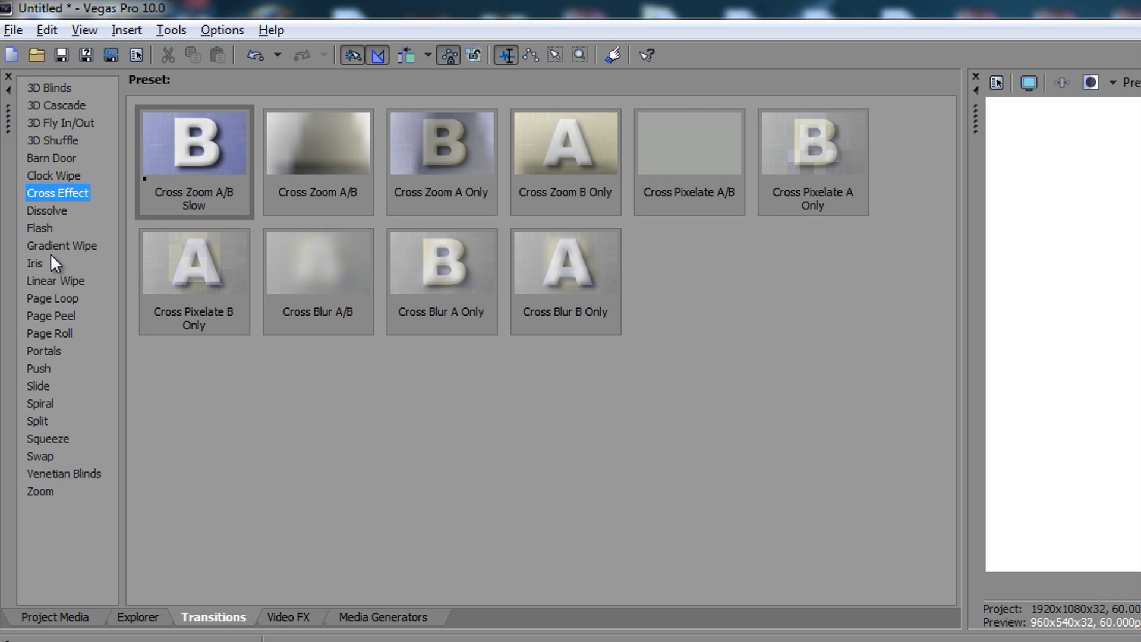
click(61, 281)
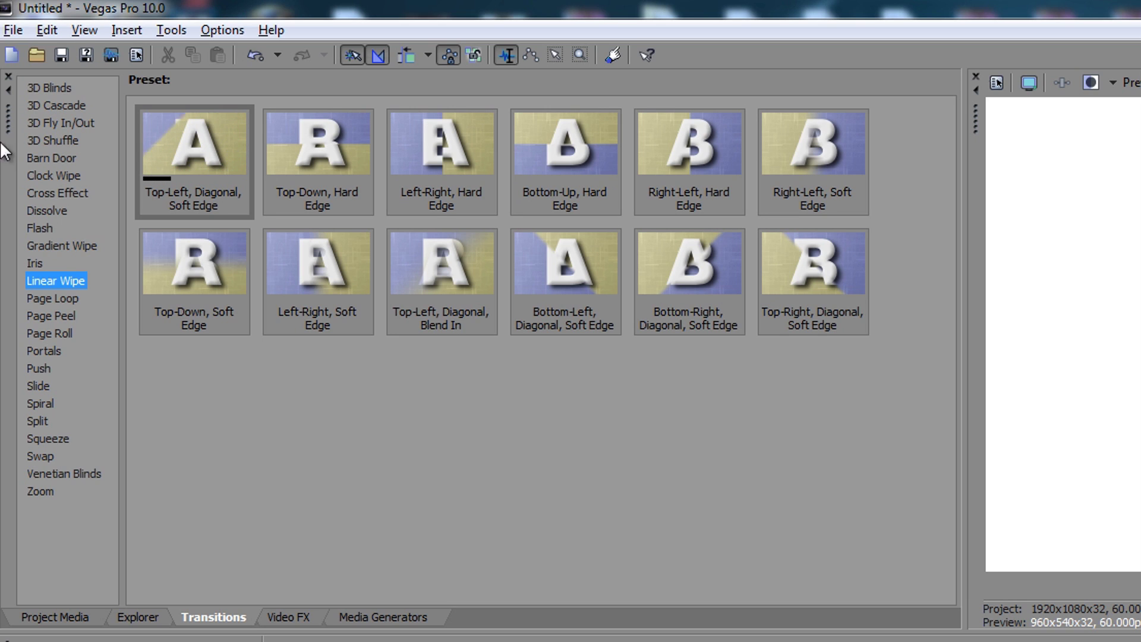
click(55, 194)
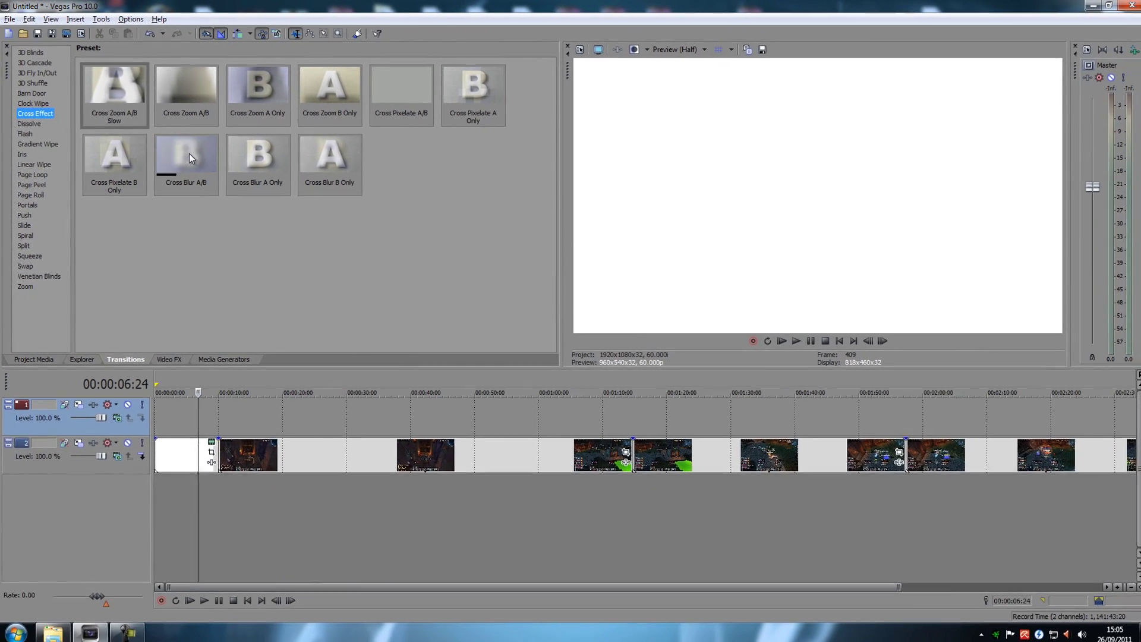
Drop the Cross Blur A/B transition onto the white-to-WoW clip cut.
click(201, 162)
drag(188, 157, 213, 340)
drag(217, 440, 217, 449)
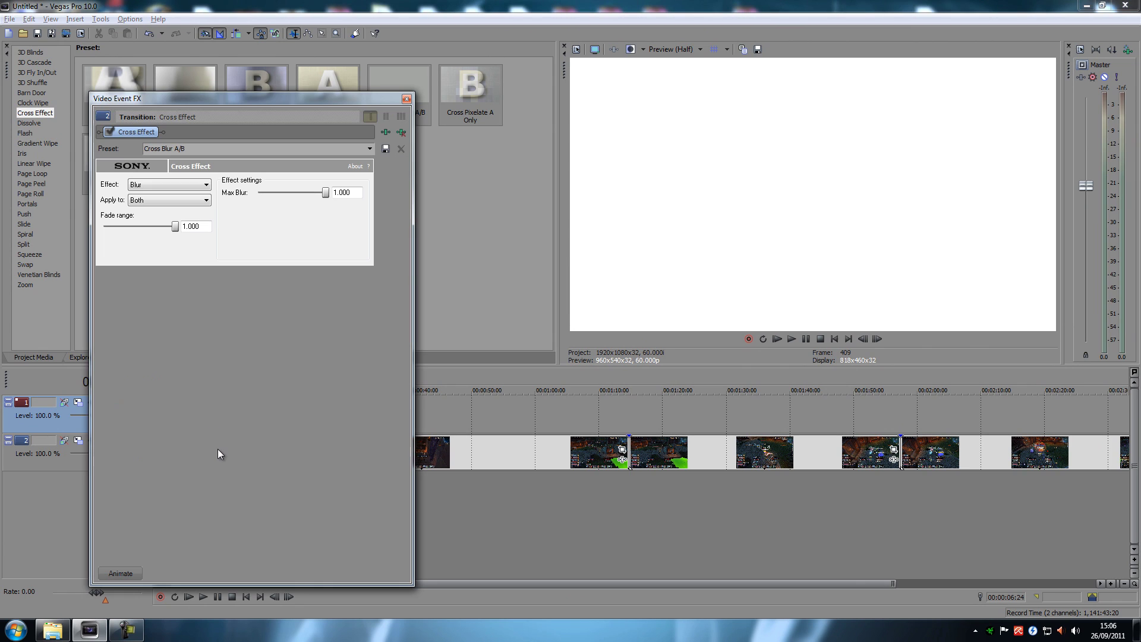
Close the transition settings and zoom the timeline around 00:00:09:15.
click(407, 99)
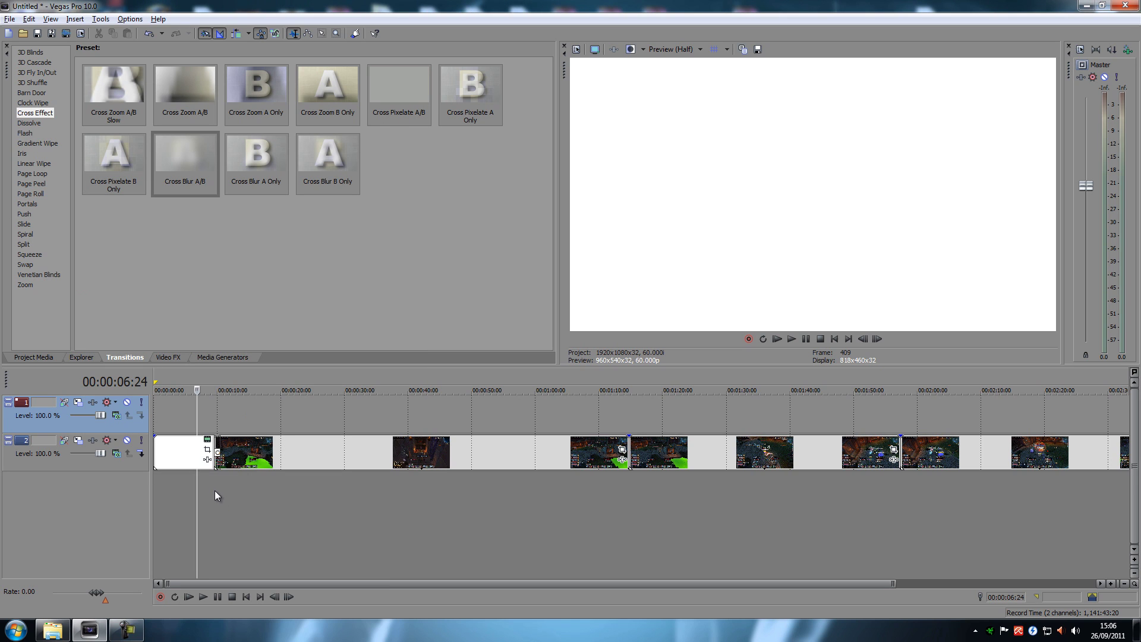
click(216, 491)
scroll(223, 497, up, 3)
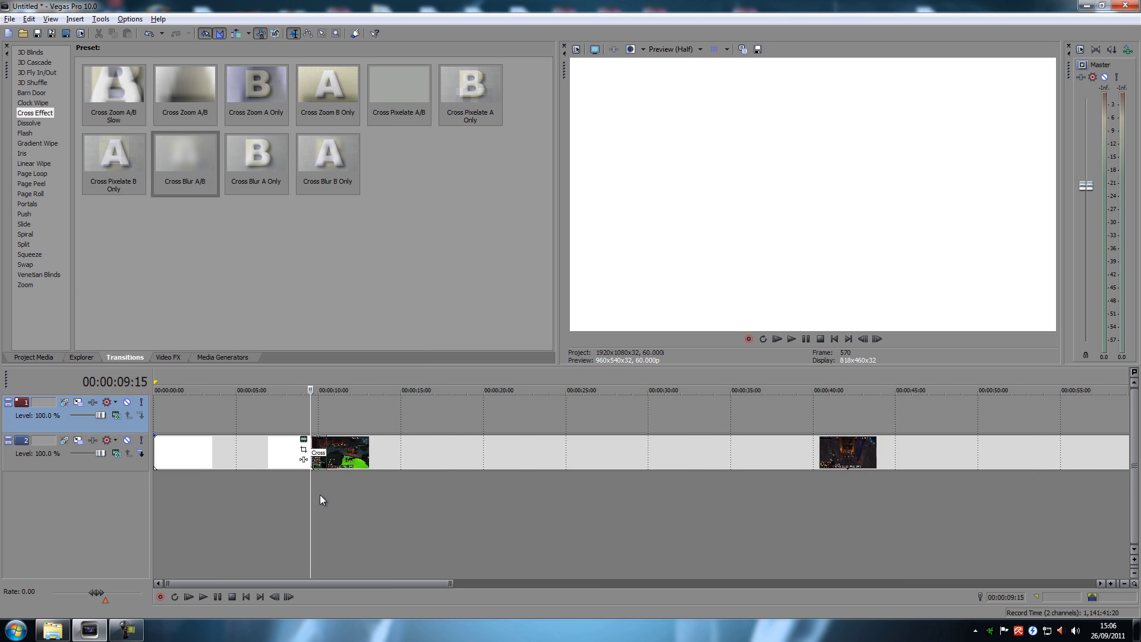
scroll(319, 499, up, 6)
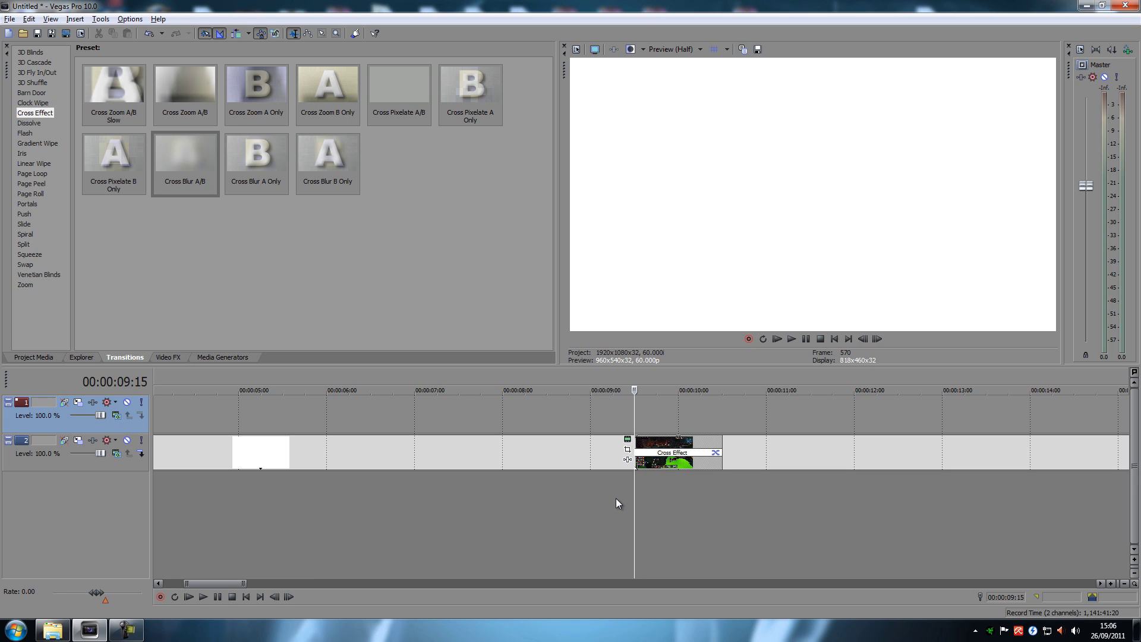
Step frame by frame through the Cross Blur transition to preview it.
key(Right)
key(Right)
key(Right)
key(Right)
key(Right)
key(Right)
key(Right)
key(Right)
key(Right)
key(Right)
key(Right)
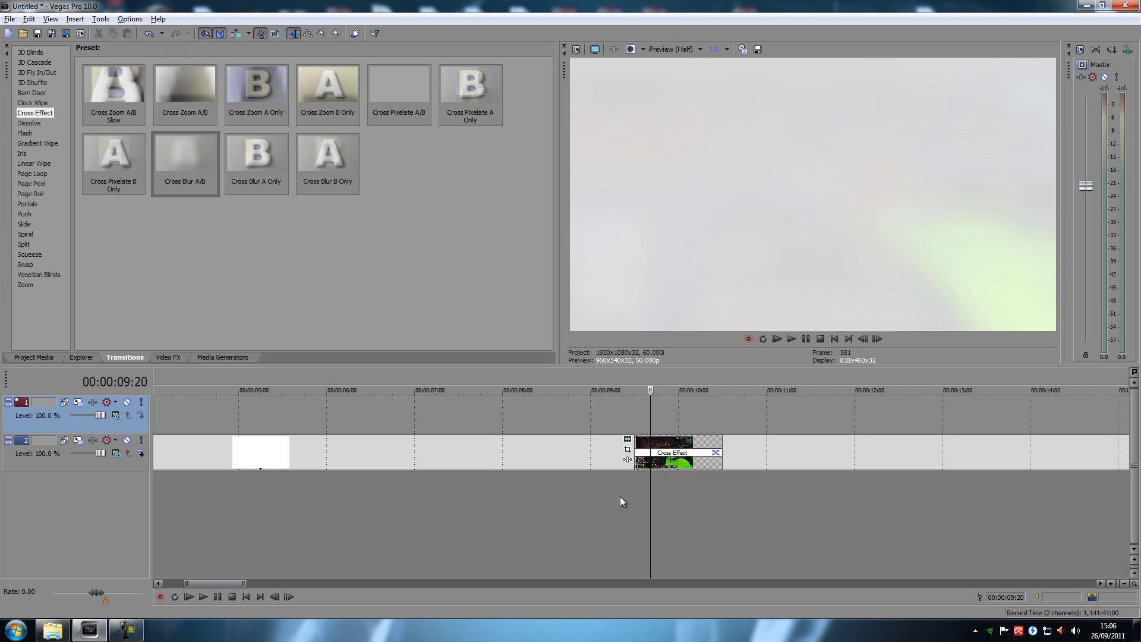
key(Right)
key(Right)
key(Right)
key(Right)
key(Right)
key(Right)
key(Right)
key(Right)
key(Right)
key(Right)
key(Right)
key(Right)
key(Right)
key(Right)
key(Right)
key(Right)
key(Right)
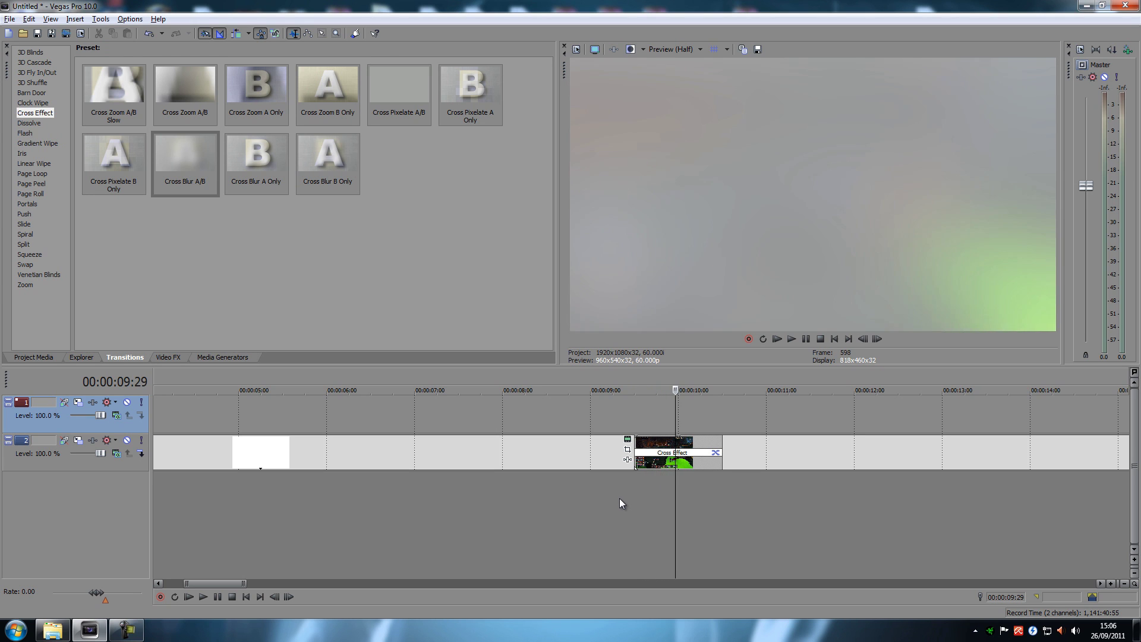
key(Right)
key(Right)
key(Right)
key(Right)
key(Right)
key(Right)
key(Right)
key(Right)
key(Right)
key(Right)
key(Right)
key(Right)
key(Right)
key(Right)
key(Right)
key(Right)
key(Right)
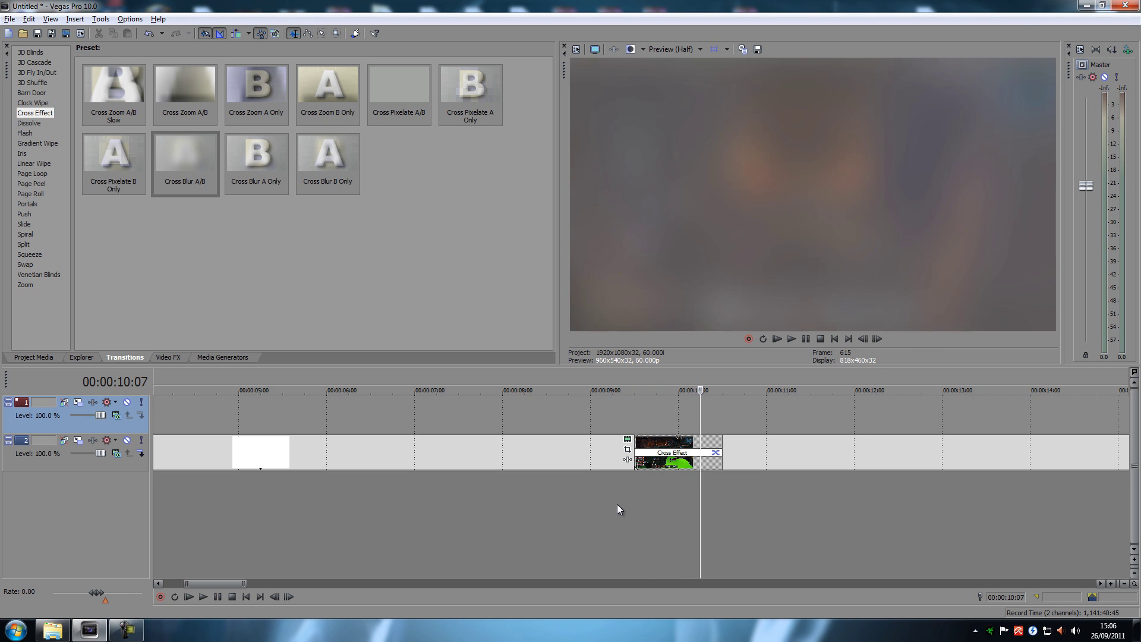
key(Right)
key(Right)
key(Right)
key(Right)
key(Right)
key(Right)
key(Right)
key(Right)
key(Right)
key(Right)
key(Right)
key(Right)
key(Right)
key(Right)
key(Right)
key(Right)
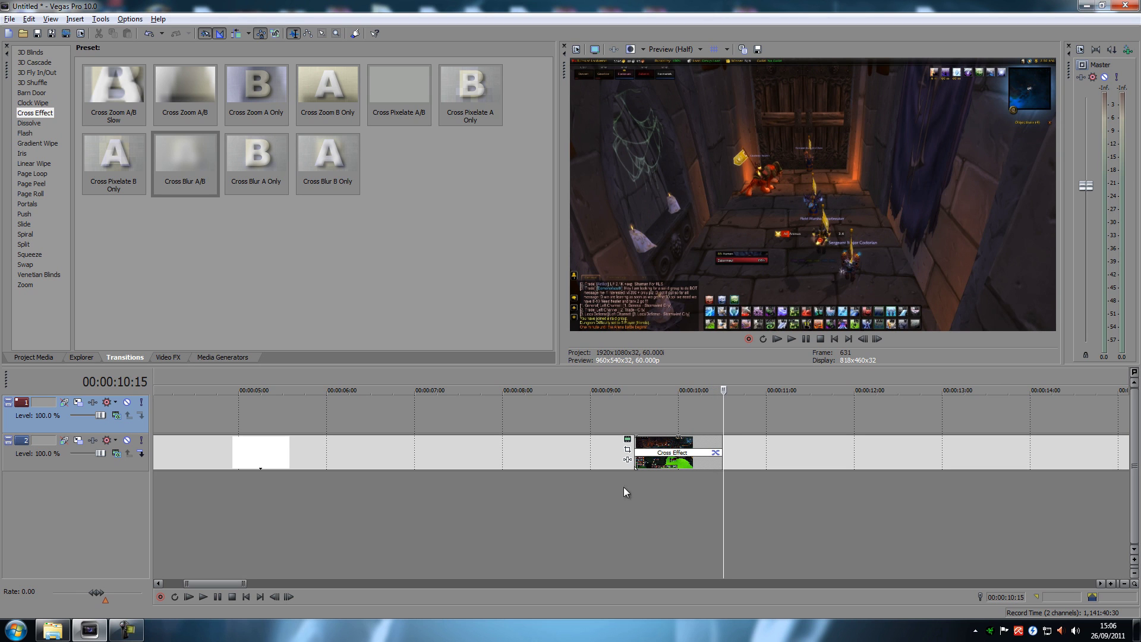
key(Left)
key(Left)
key(Left)
key(Left)
key(Left)
key(Left)
key(Left)
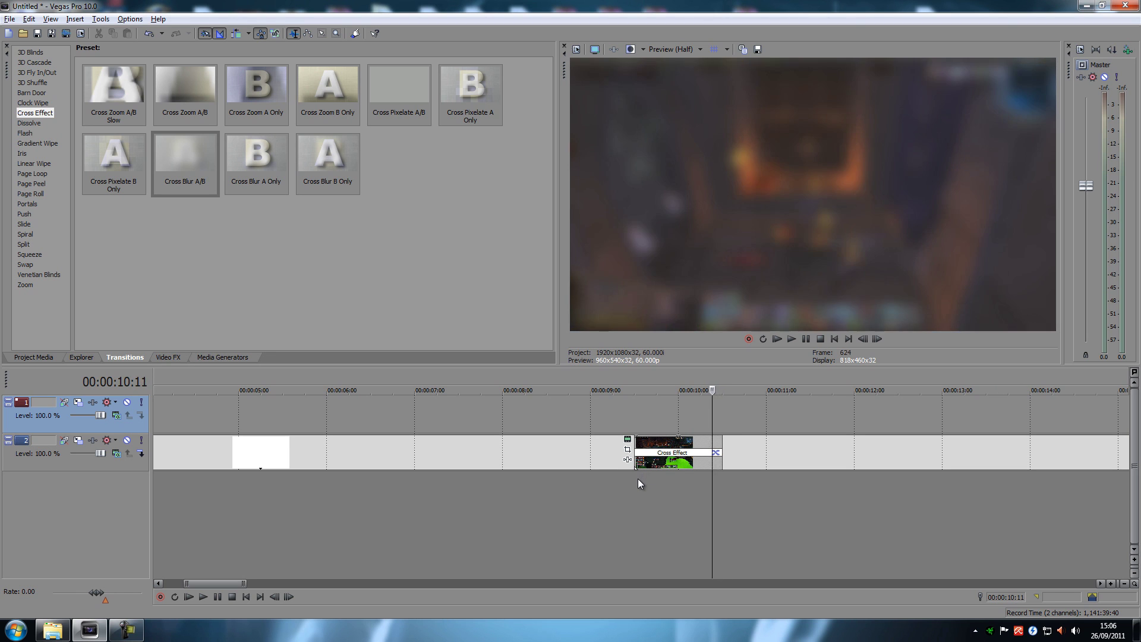
key(Left)
key(Left)
key(Left)
key(Left)
key(Left)
key(Left)
key(Left)
key(Left)
key(Left)
key(Left)
key(Left)
key(Left)
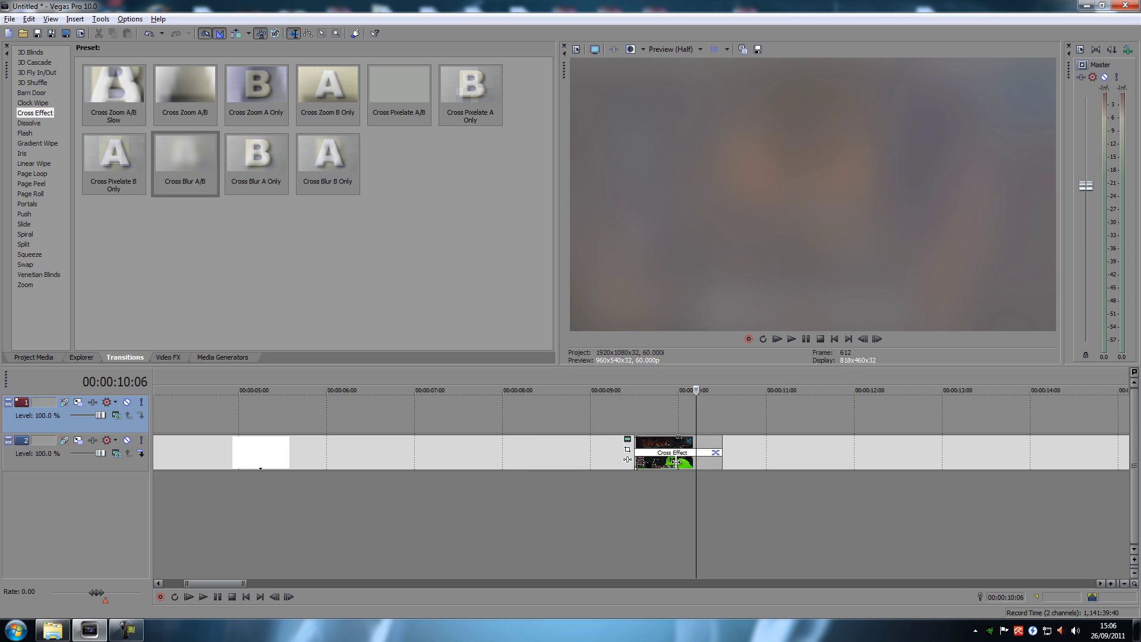
Undo the Cross Blur transition and move the playhead to about 00:00:08:23.
key(ctrl+z)
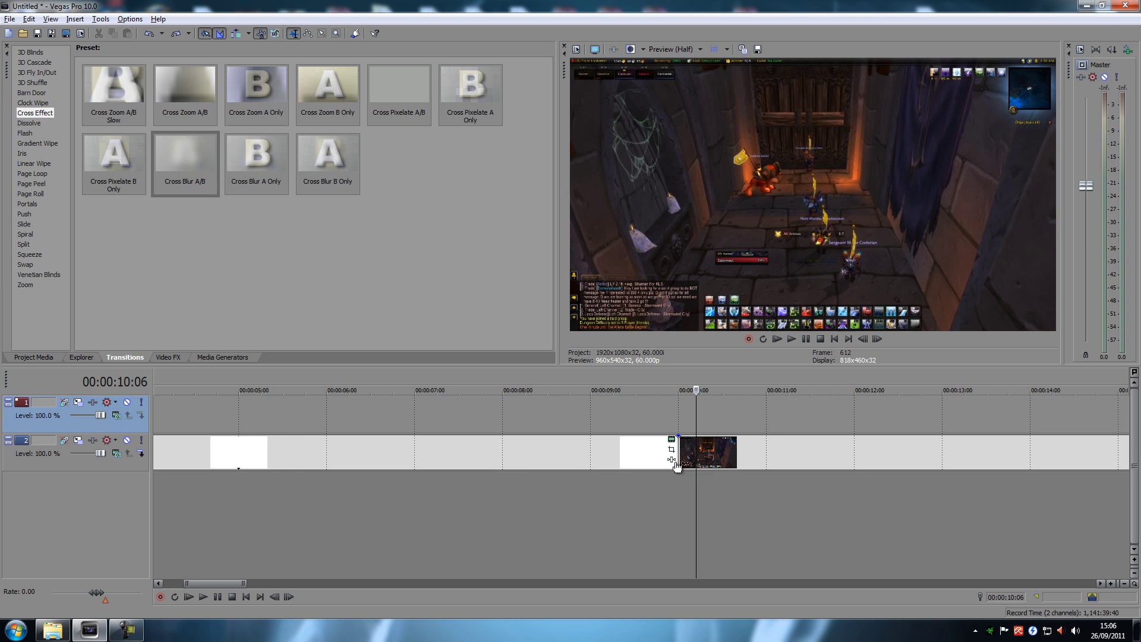
click(619, 497)
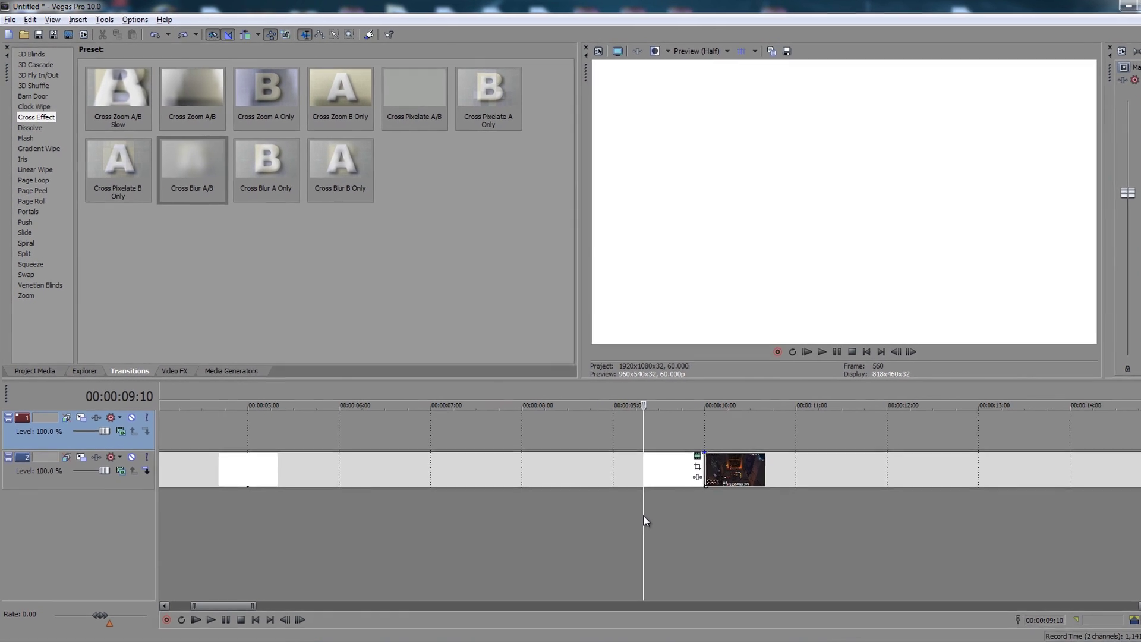
click(649, 575)
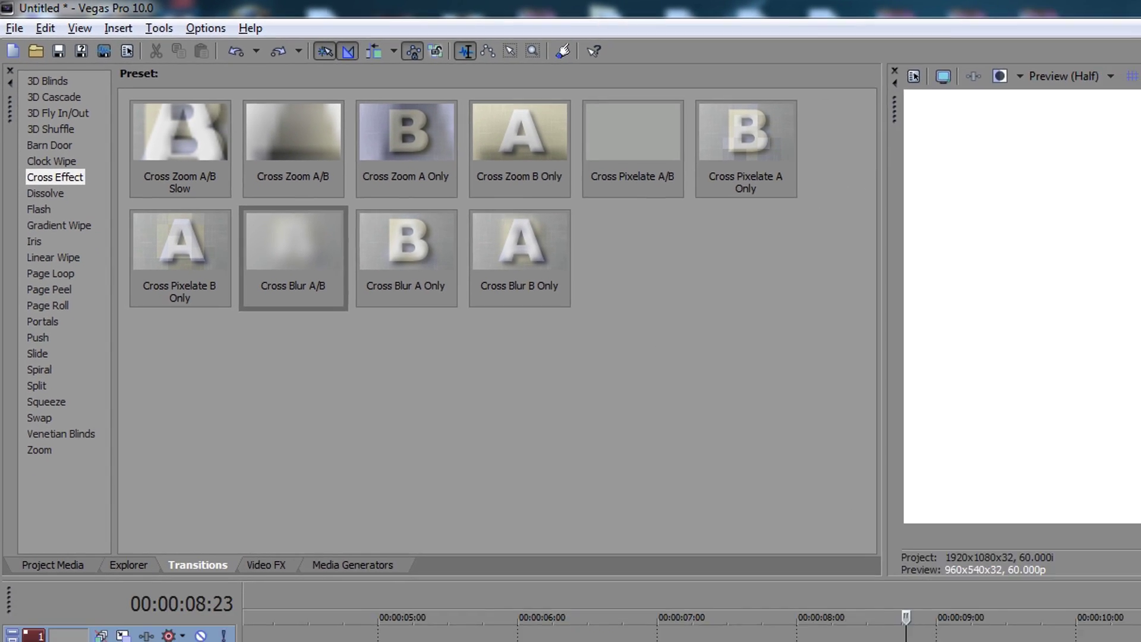
Select track 2 and turn on Auto Ripple.
click(1046, 627)
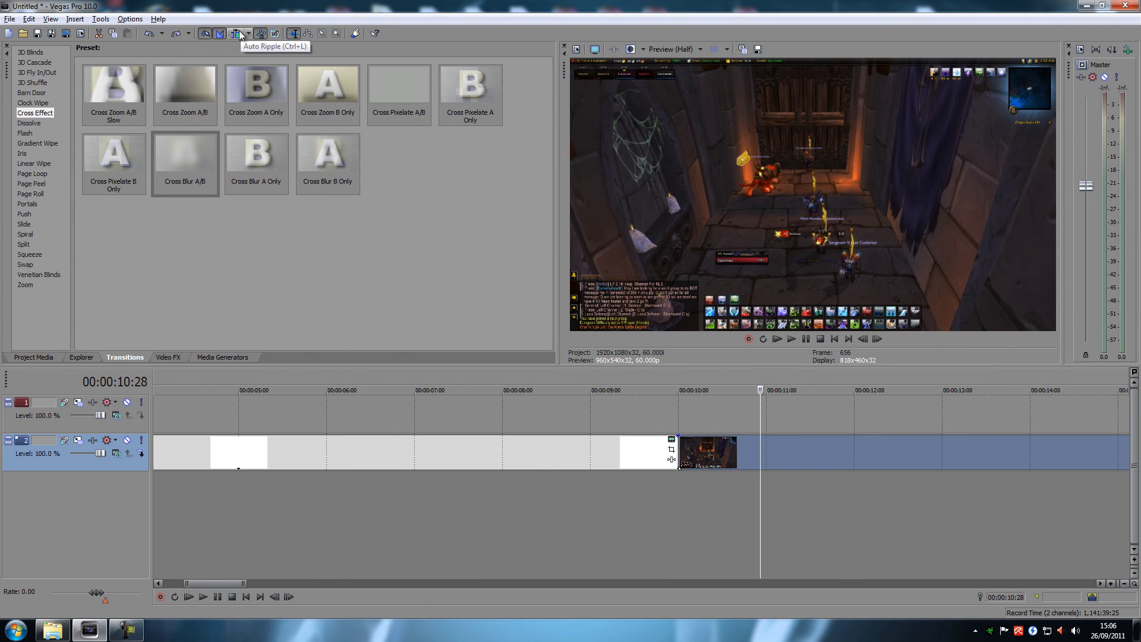
click(237, 34)
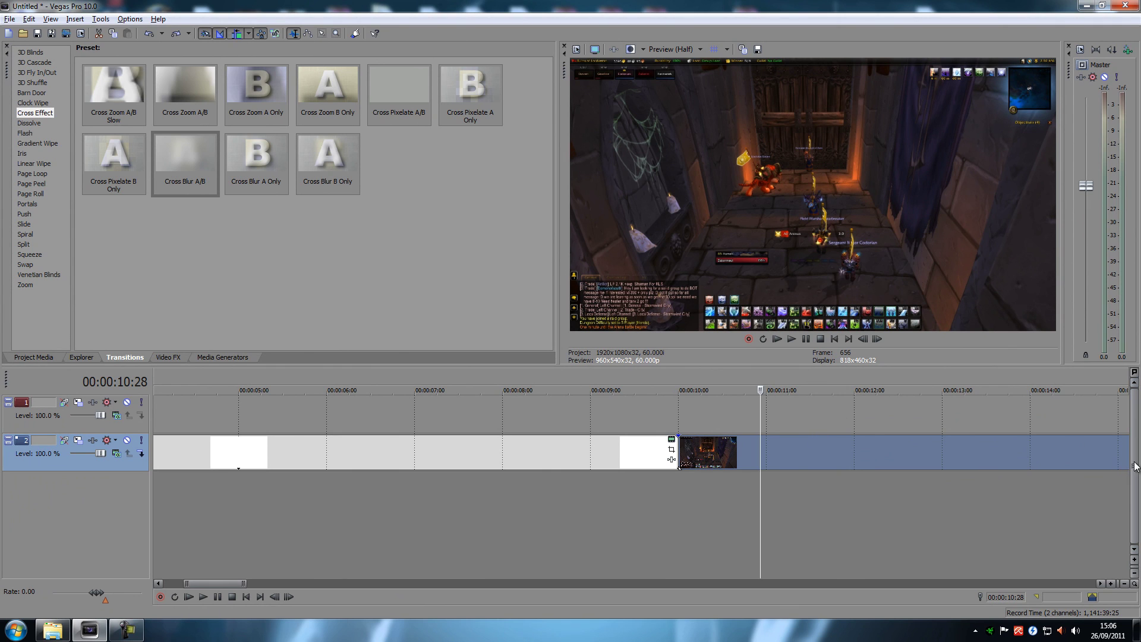
scroll(821, 494, down, 10)
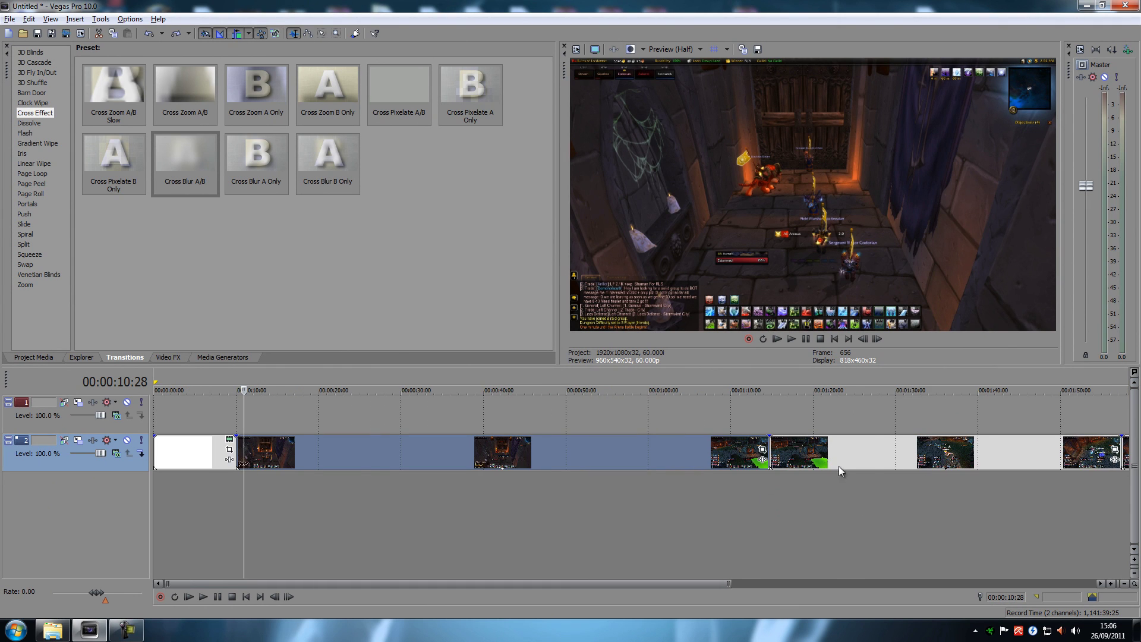
scroll(790, 468, down, 2)
scroll(480, 493, up, 10)
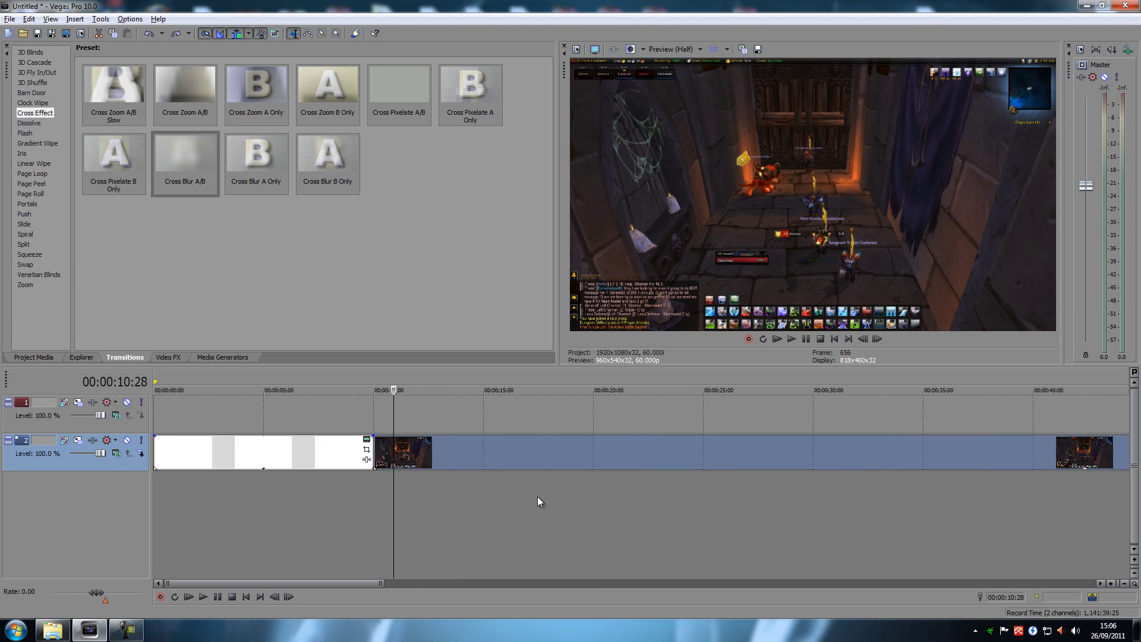
scroll(653, 443, up, 2)
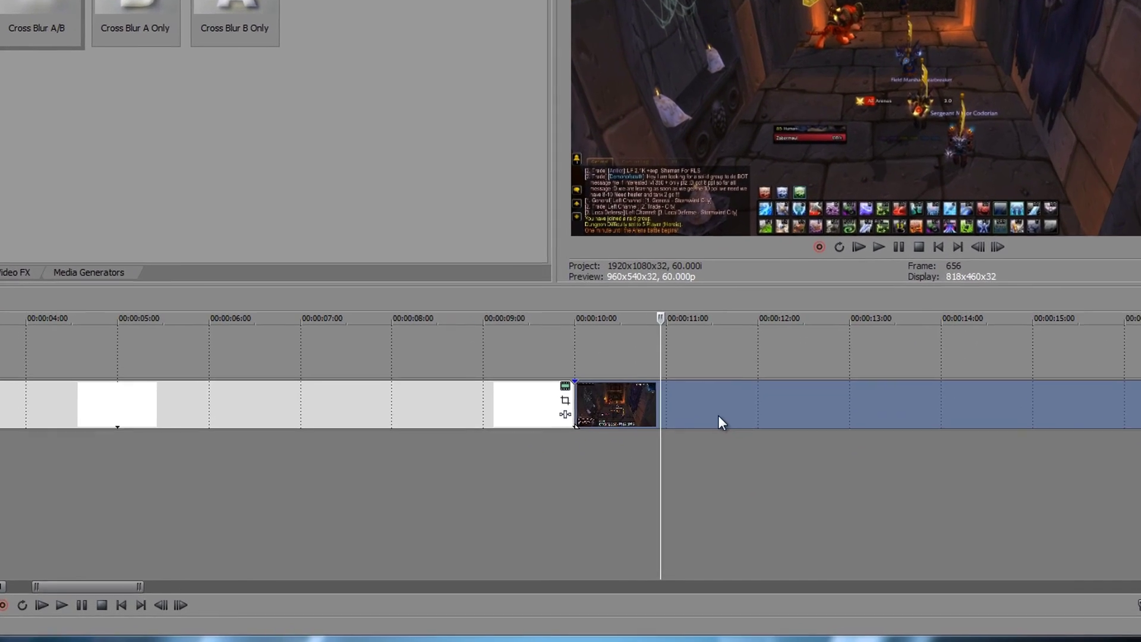
Overlap the first WoW clip onto the white clip's end and apply Cross Blur A/B.
drag(756, 350, 641, 364)
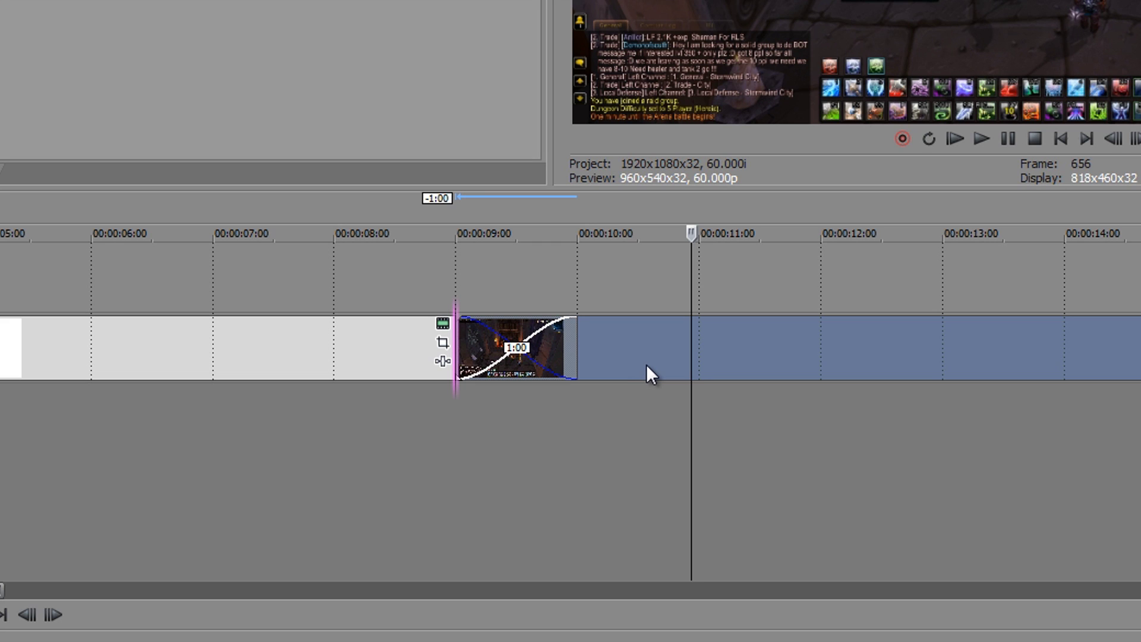
drag(648, 364, 679, 364)
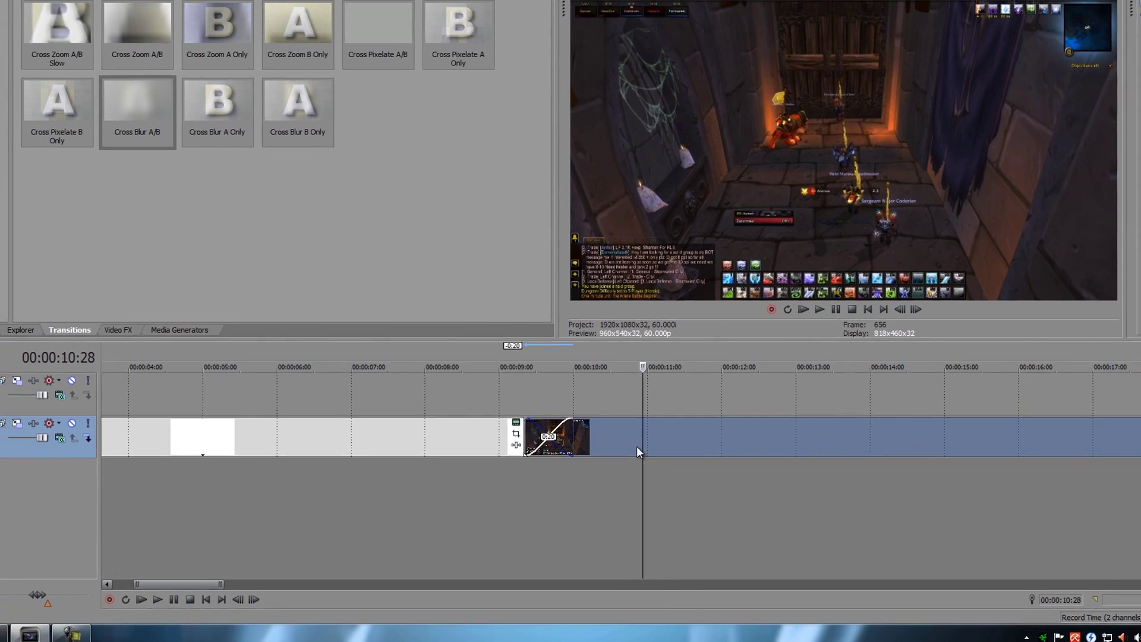
drag(636, 445, 636, 445)
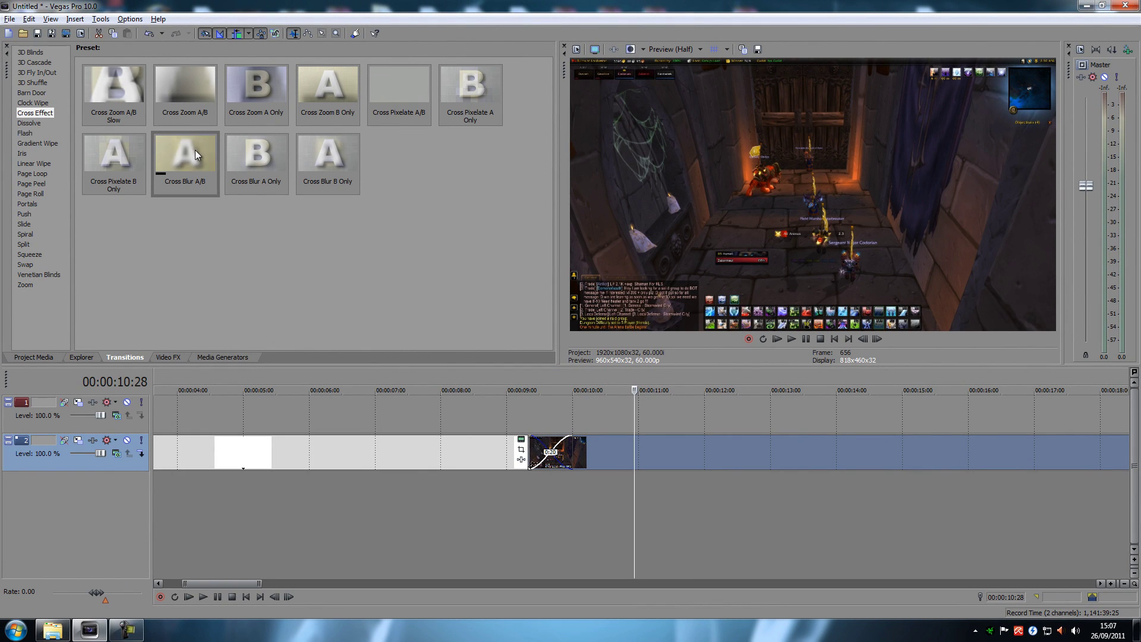
drag(195, 154, 550, 458)
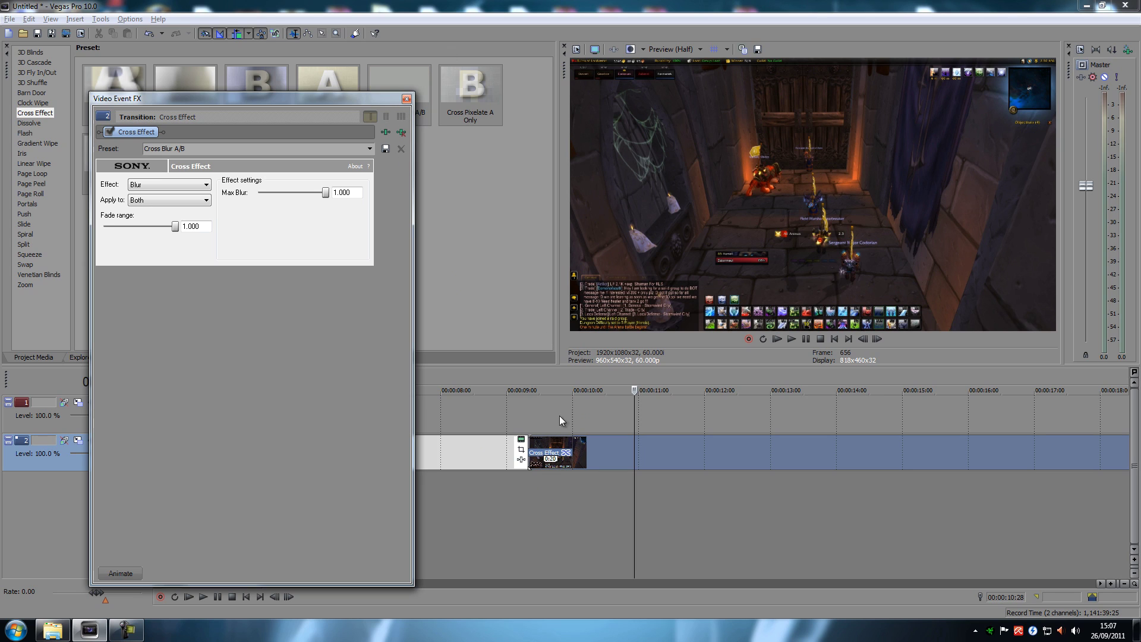
Close the Cross Blur settings, return to the timeline start, zoom out and target track 1.
click(406, 99)
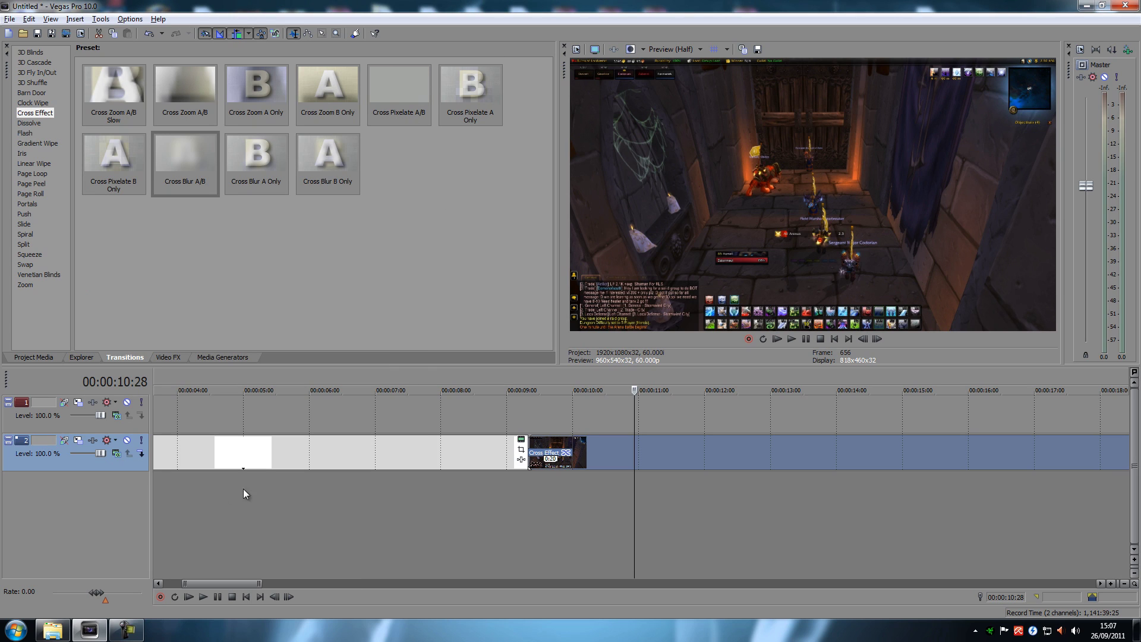
click(245, 597)
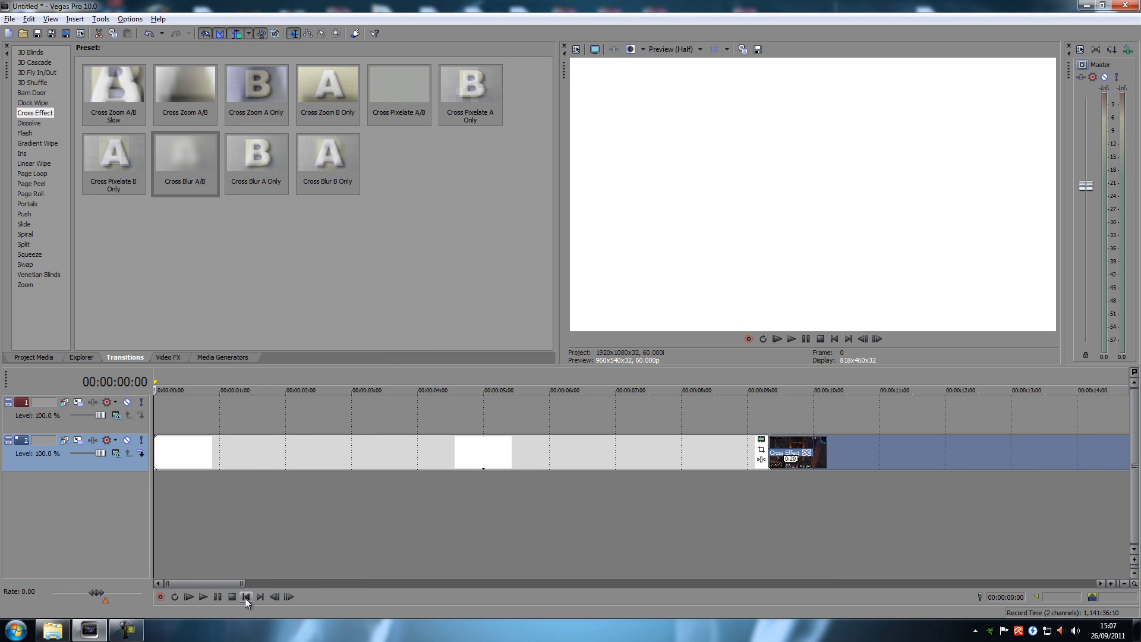
scroll(372, 547, down, 2)
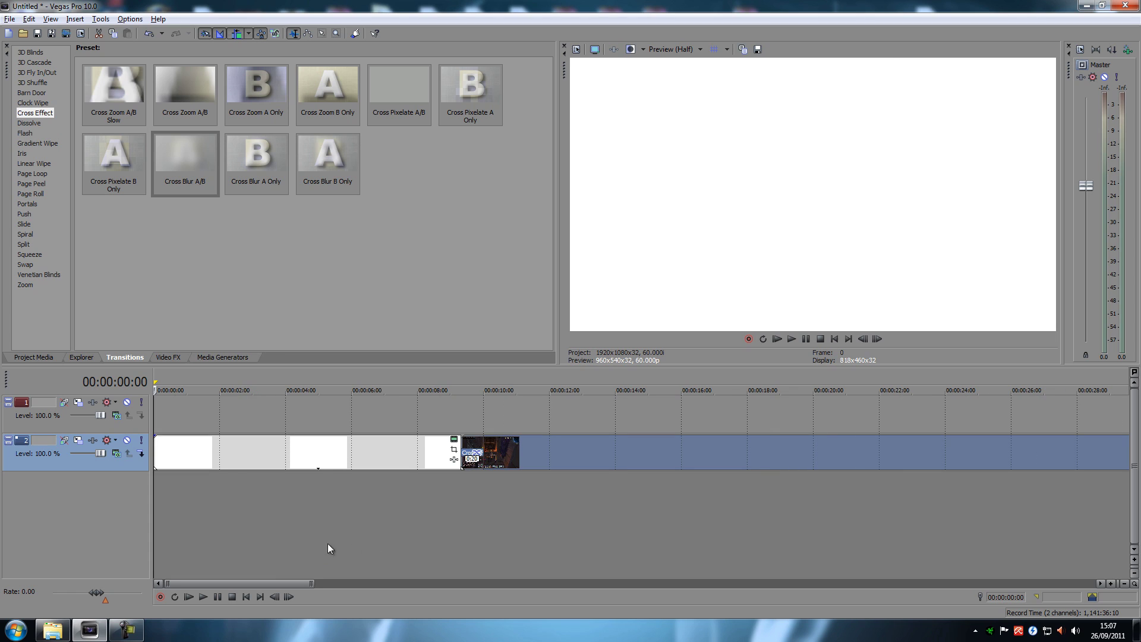
click(83, 419)
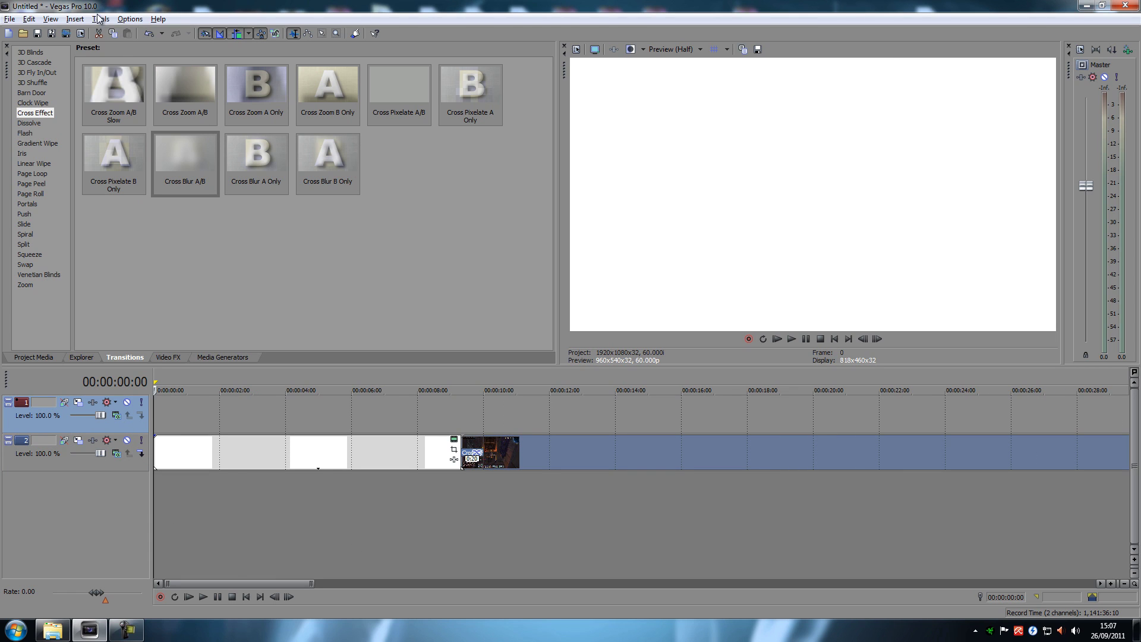
click(74, 18)
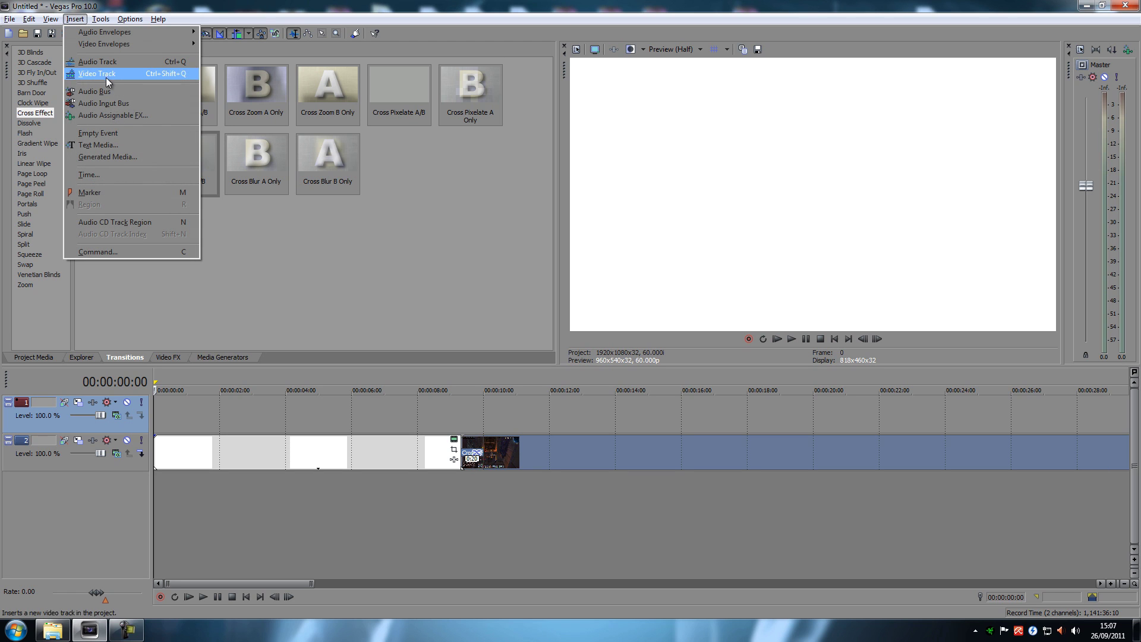
Insert a Sony Text media event on track 1, showing the default Sample Text.
click(106, 146)
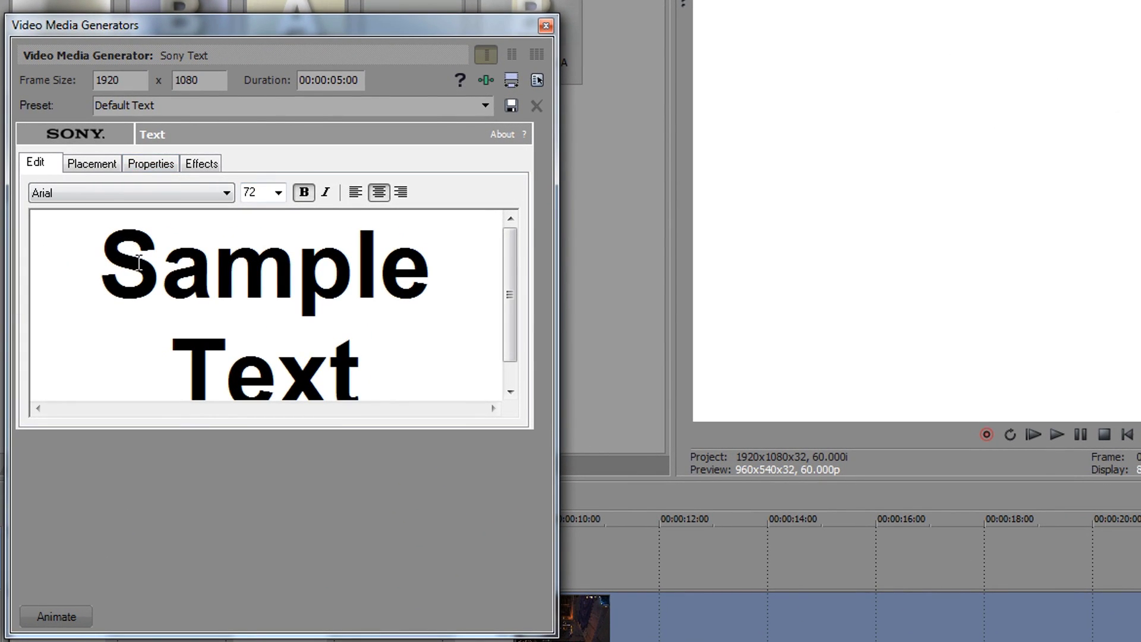
Replace the placeholder 'Sample Text' with the word 'Transition'.
drag(115, 265, 371, 330)
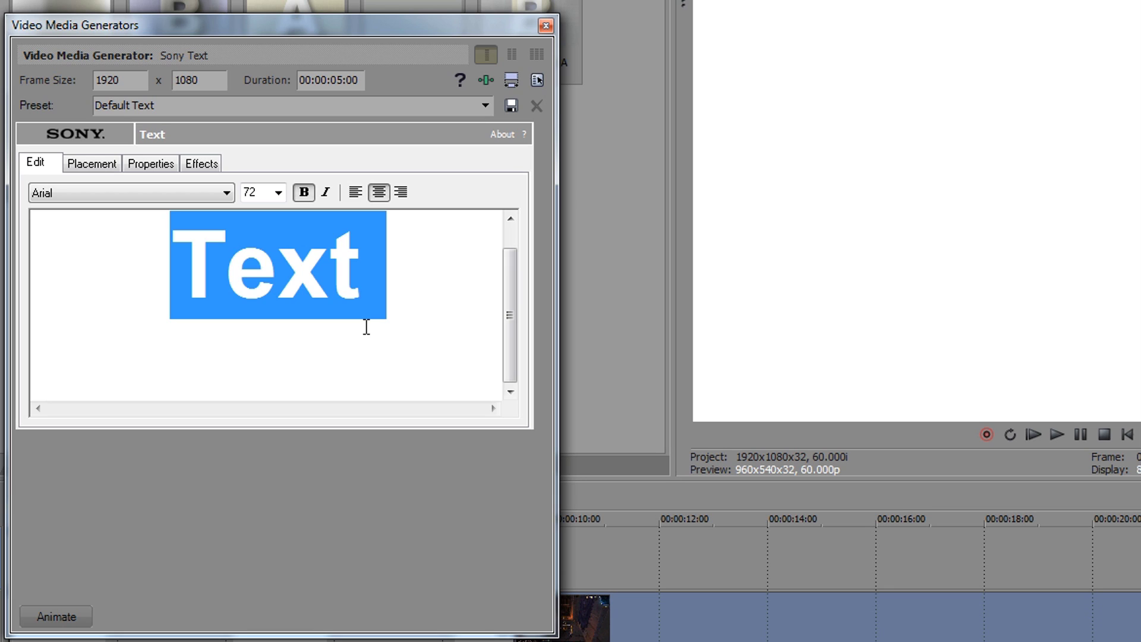
text(Tran)
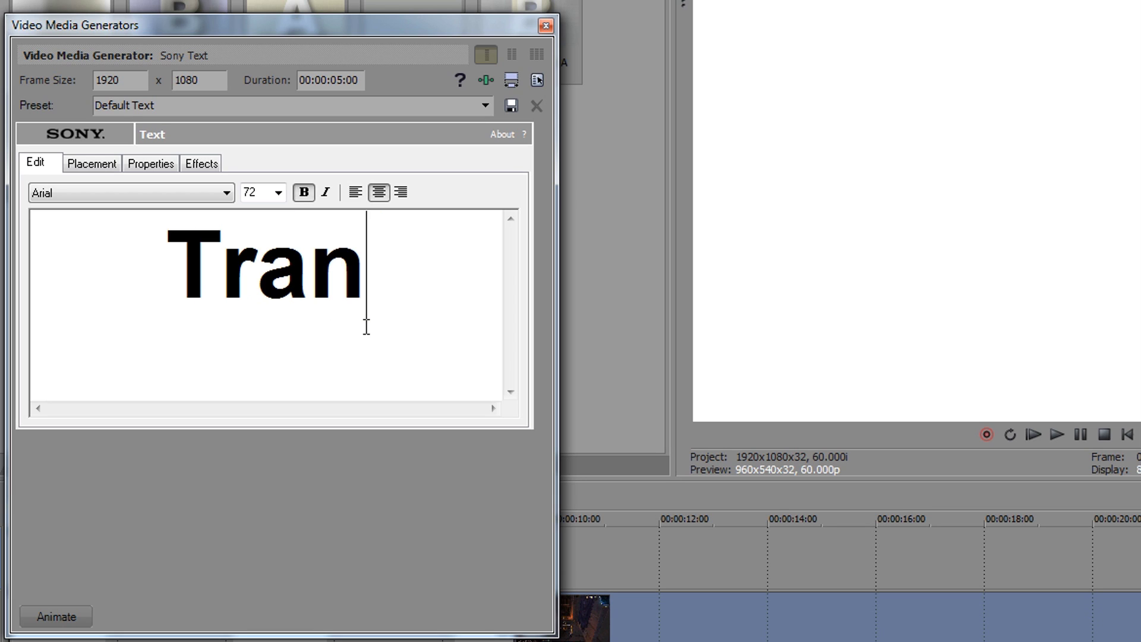
text(sition)
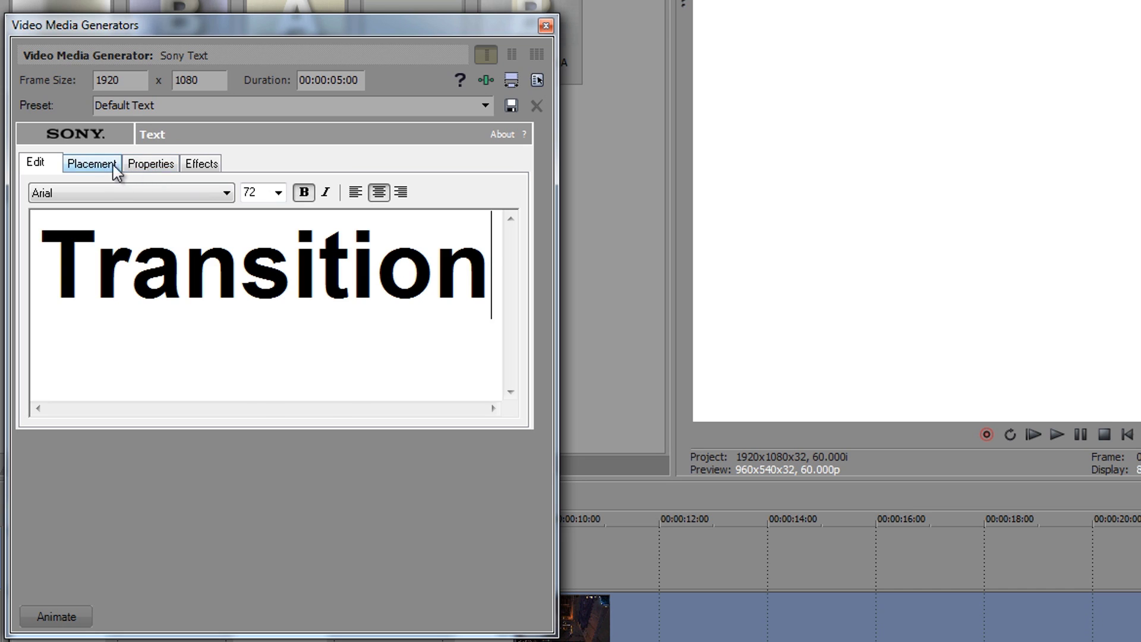
click(150, 169)
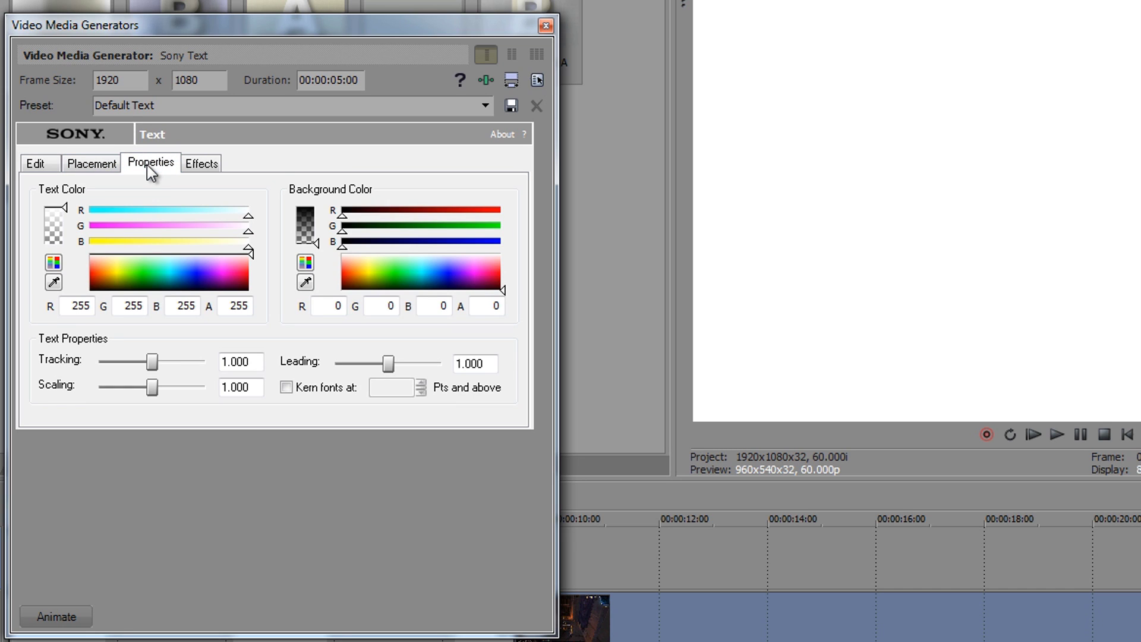
Switch Text Color to HSL and drag lightness down to 0 for black text.
click(53, 262)
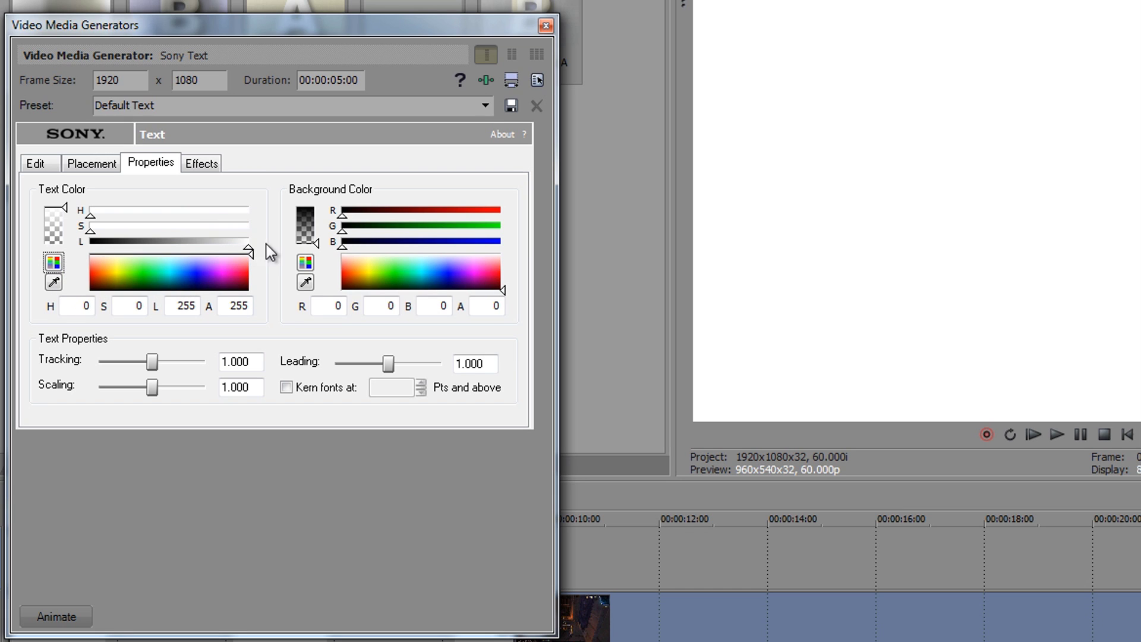
drag(247, 248, 76, 248)
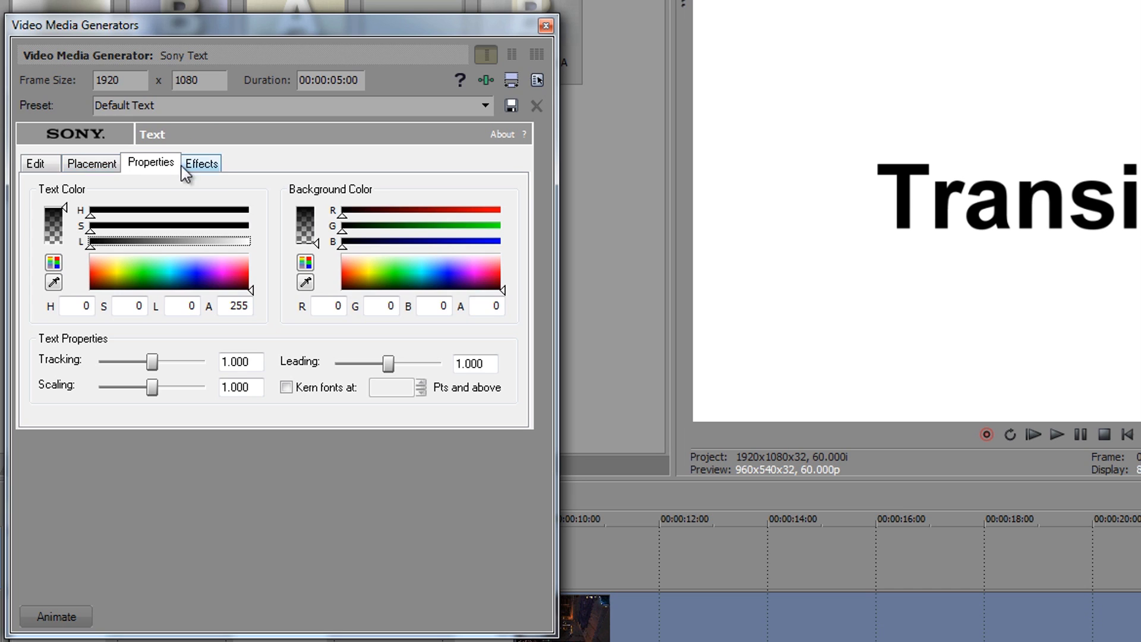
click(213, 166)
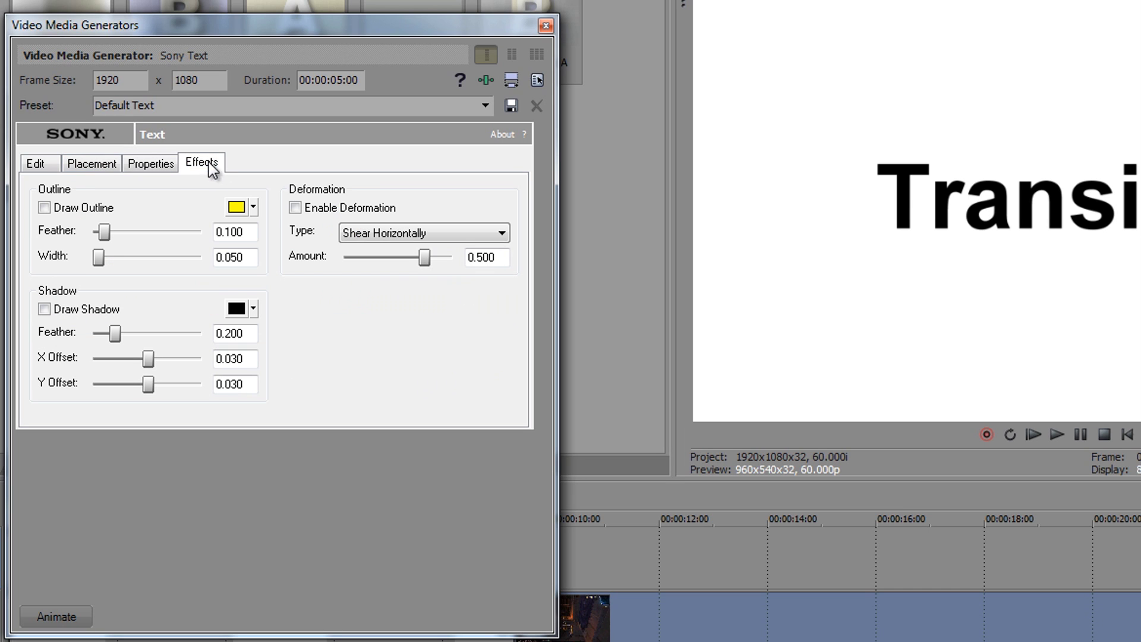
Try a yellow outline on the text, then remove it and enable Draw Shadow.
click(253, 208)
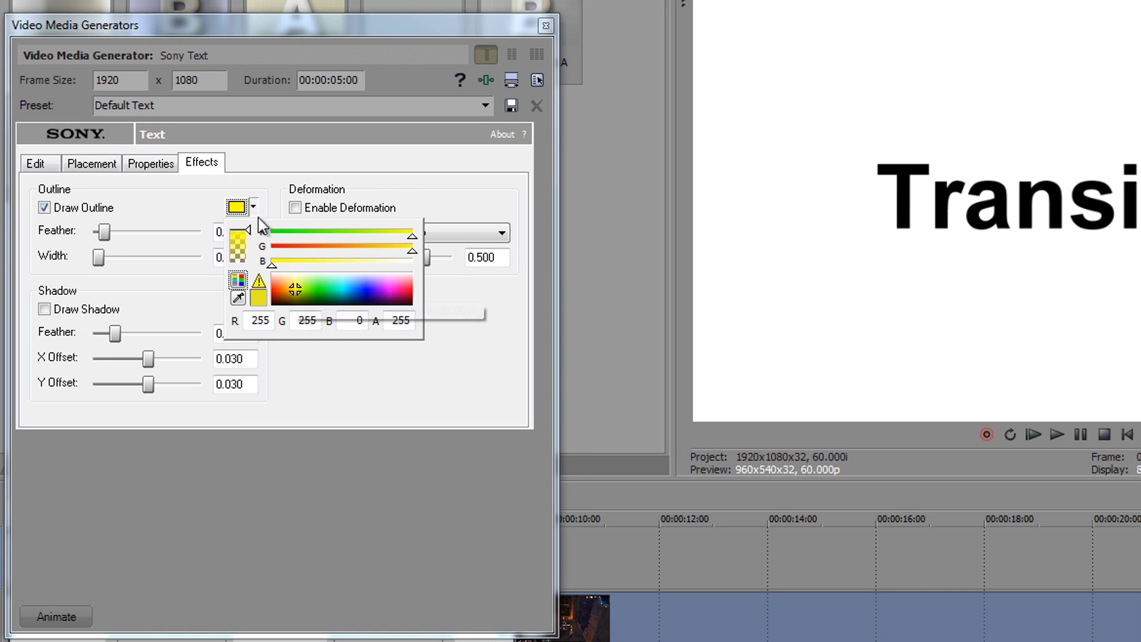
click(254, 208)
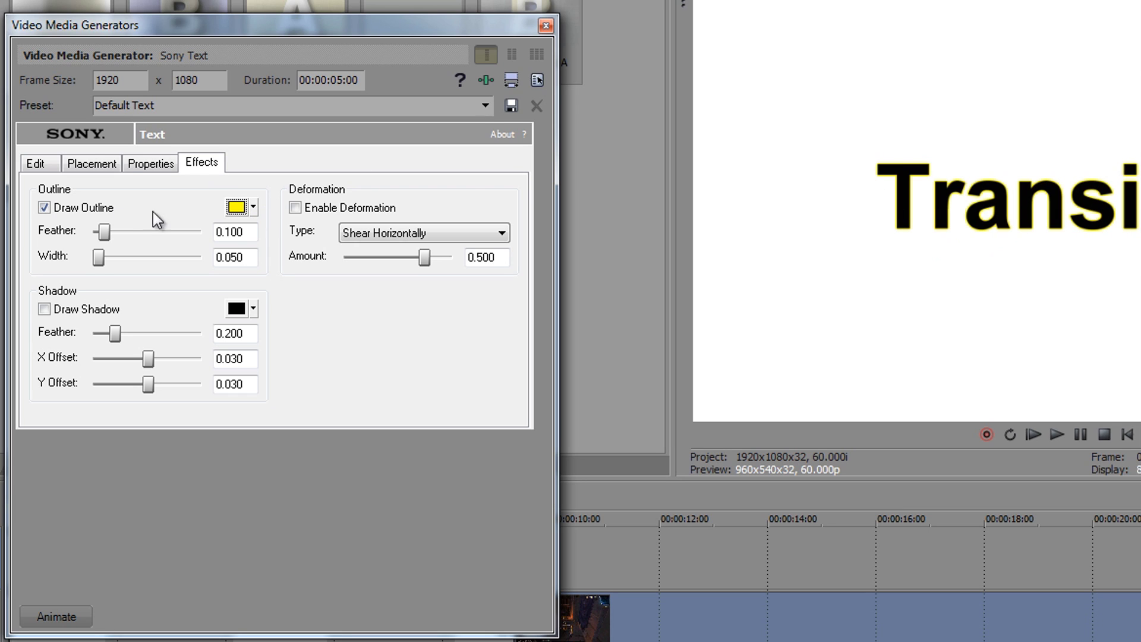
click(45, 208)
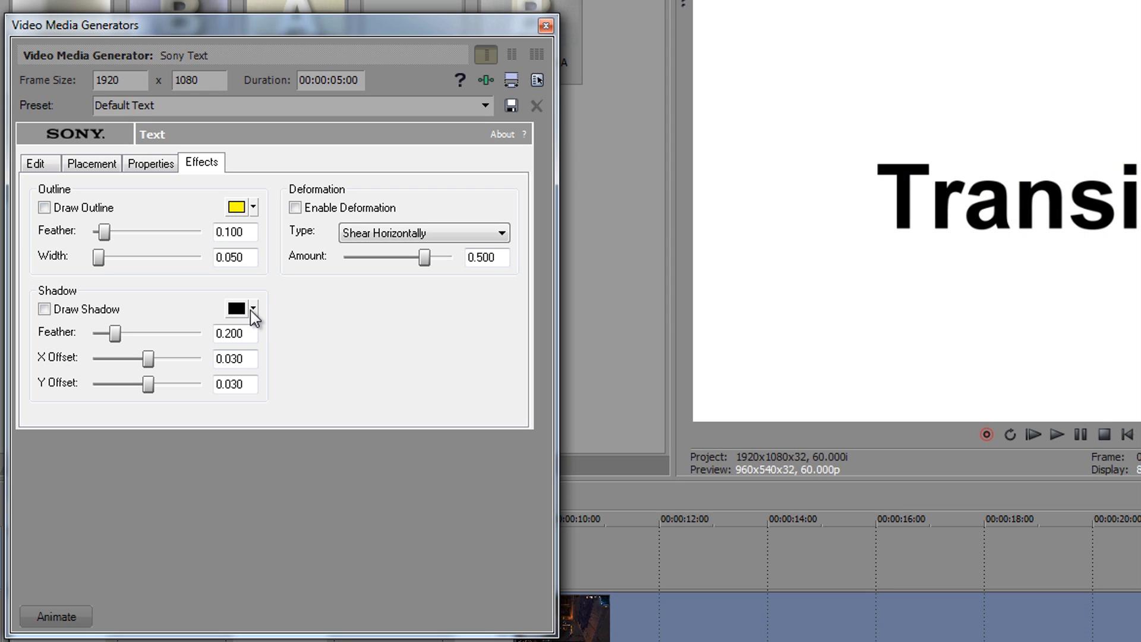
click(45, 309)
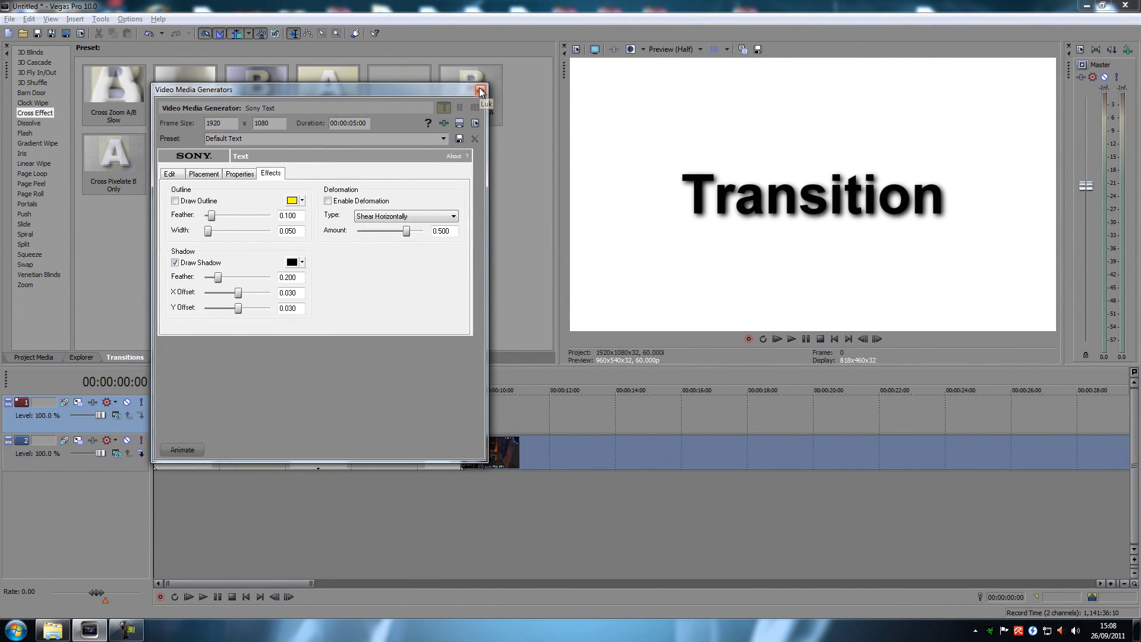
Close the text generator and slide the Transition text event slightly later on track 1.
click(479, 91)
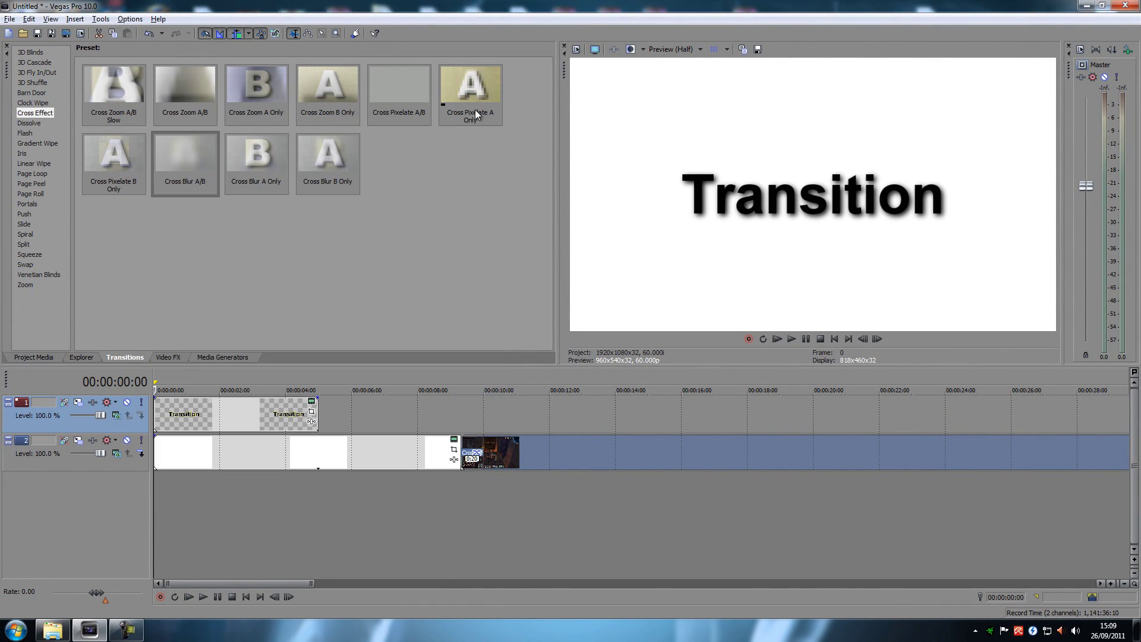
click(214, 418)
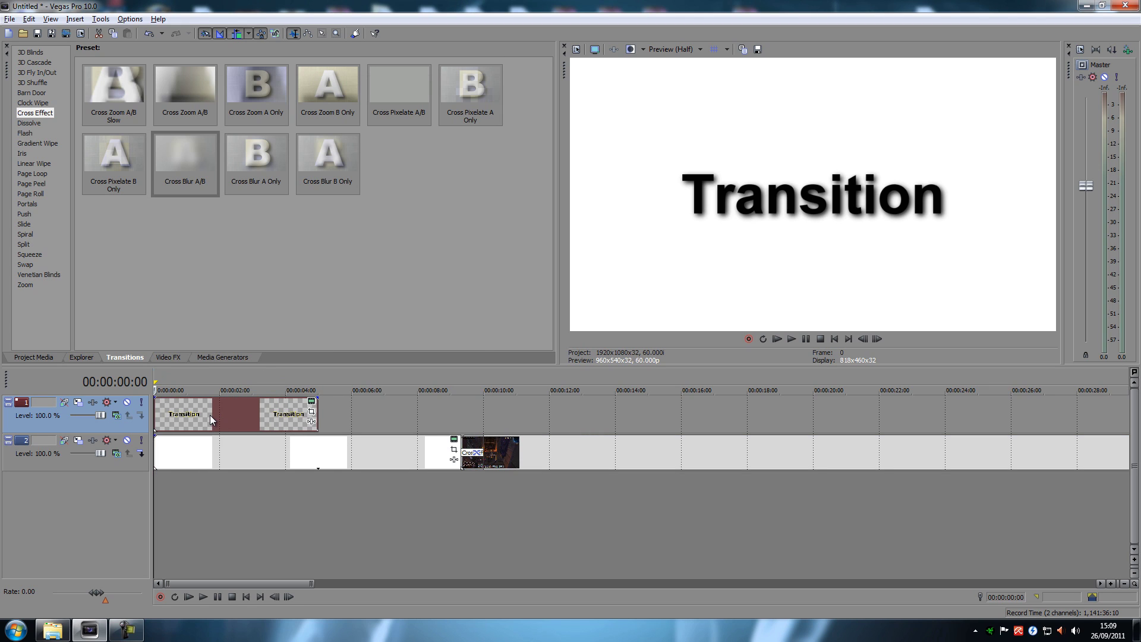
mouse_move(209, 415)
mouse_down()
mouse_move(245, 416)
mouse_move(217, 412)
mouse_up()
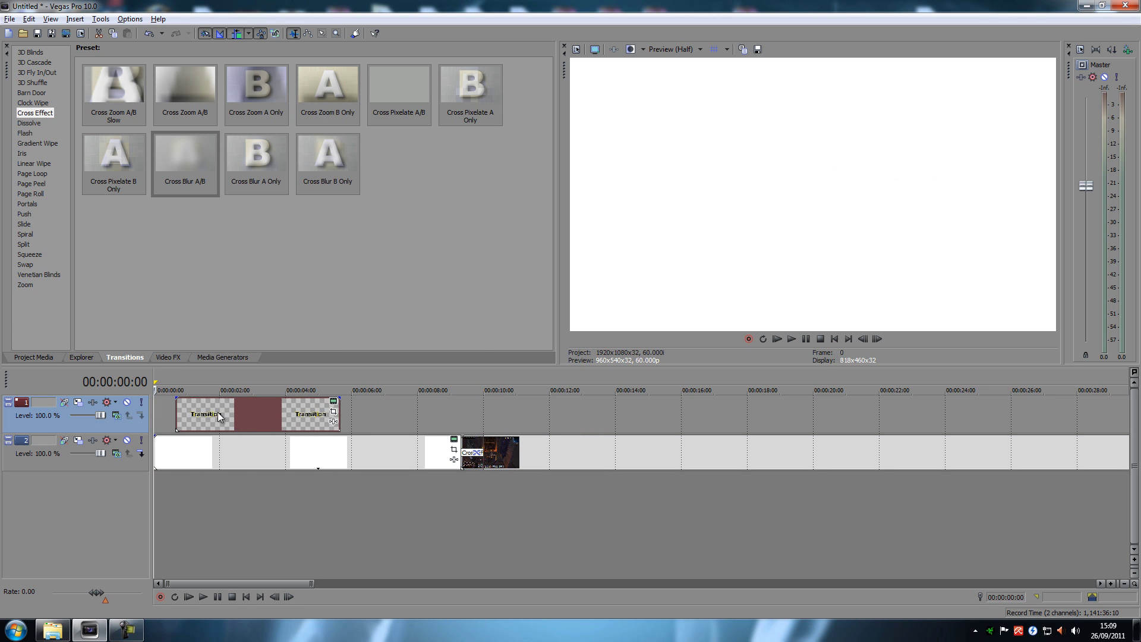
Preview the shifted text event at about one and two seconds.
click(224, 415)
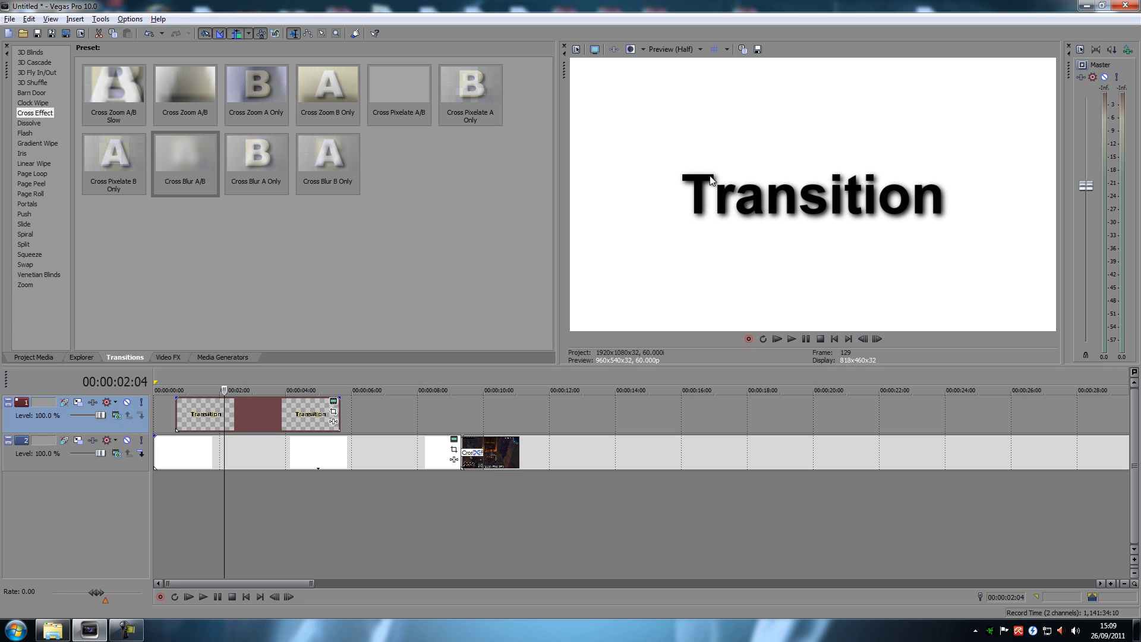
click(193, 416)
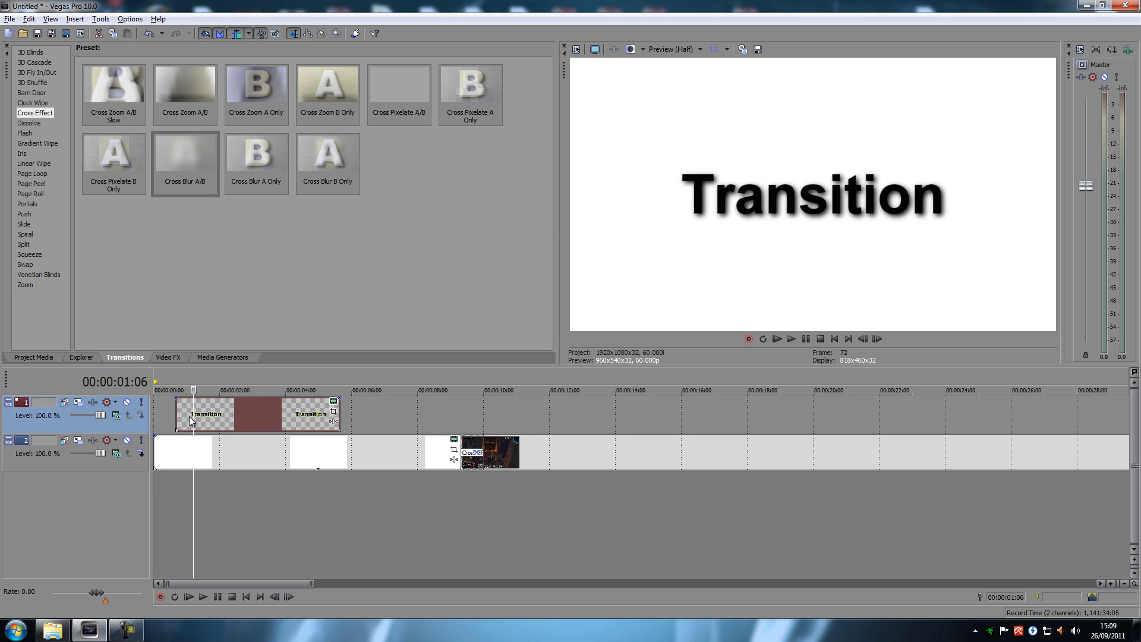
click(227, 415)
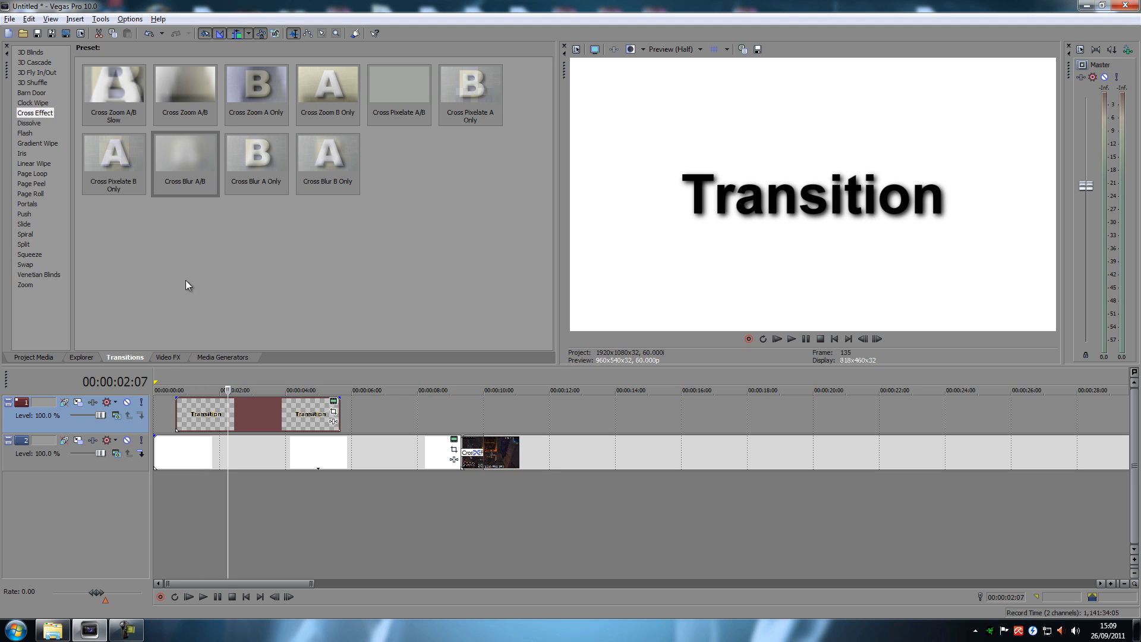
mouse_move(170, 161)
click(25, 163)
Apply the Linear Wipe 'Left-Right, Soft Edge' preset to the Transition text event's start.
mouse_move(116, 158)
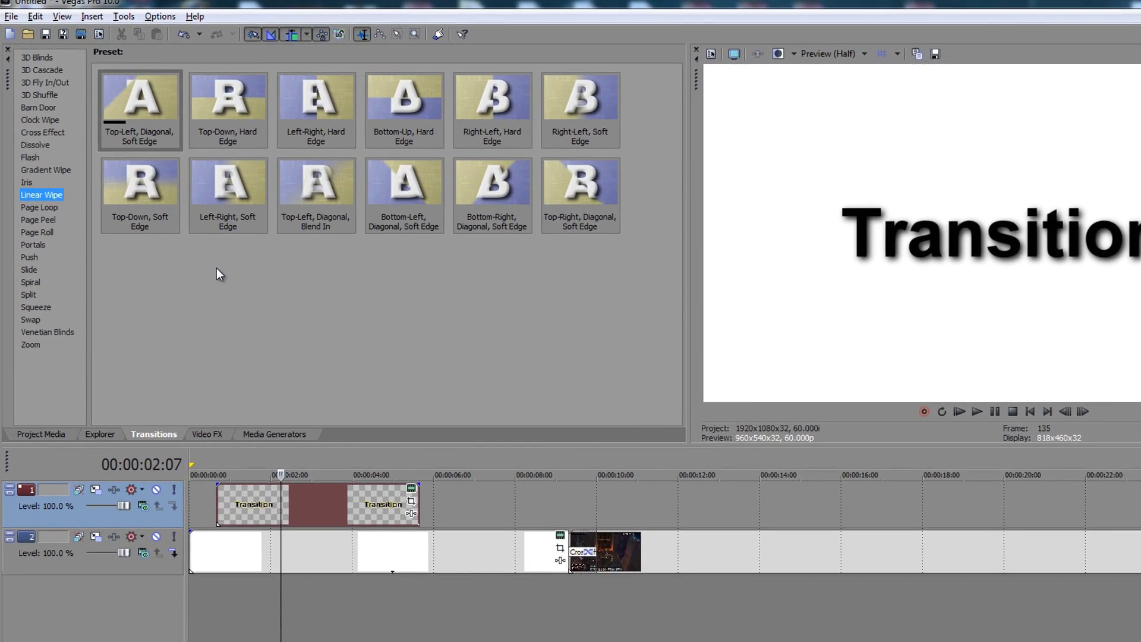
mouse_move(182, 154)
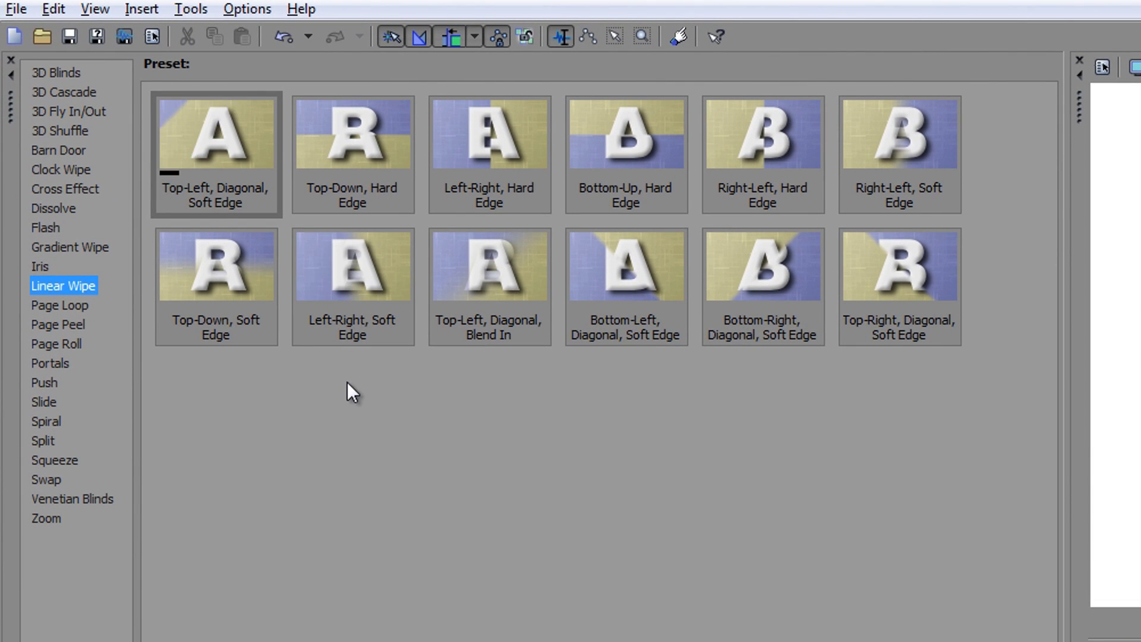
mouse_move(349, 323)
mouse_move(358, 294)
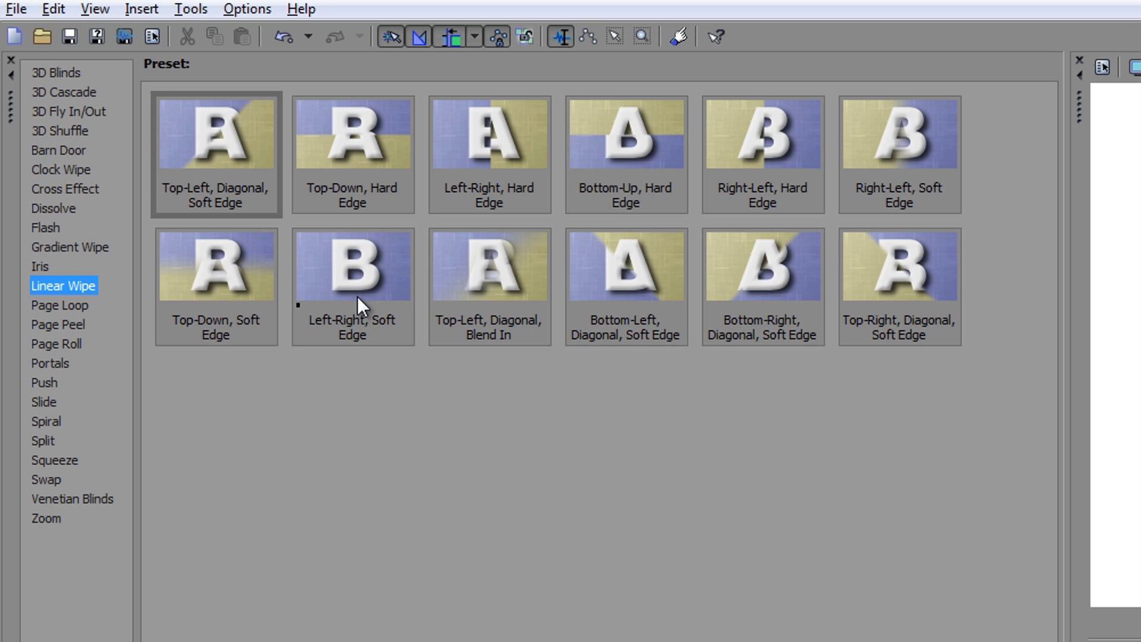
mouse_move(476, 141)
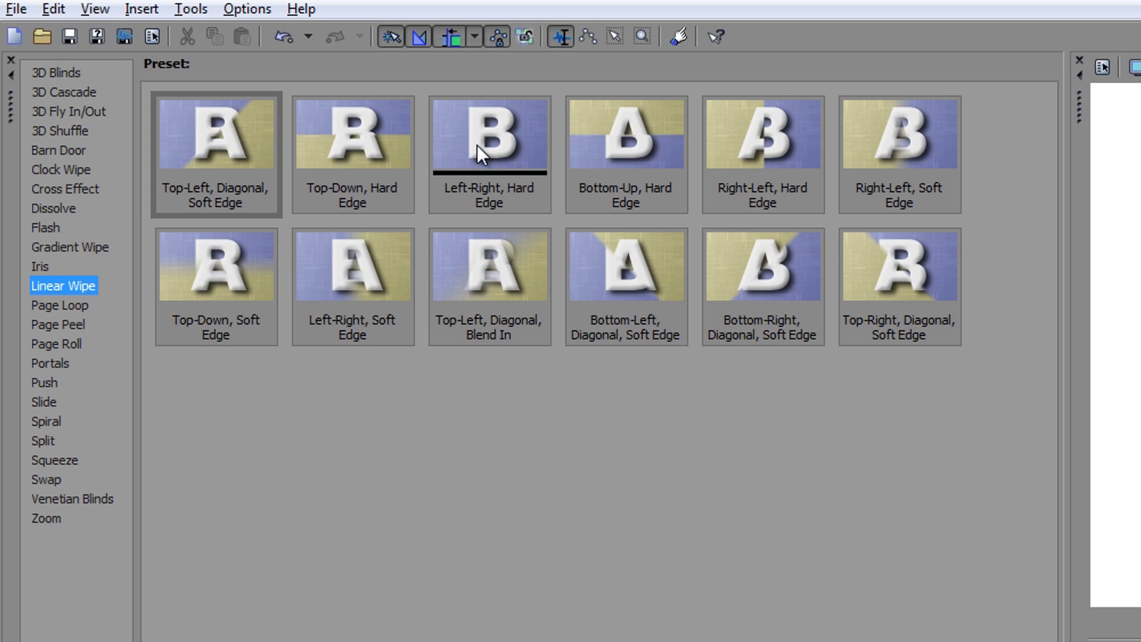
mouse_move(387, 249)
drag(379, 176, 348, 311)
drag(265, 352, 253, 352)
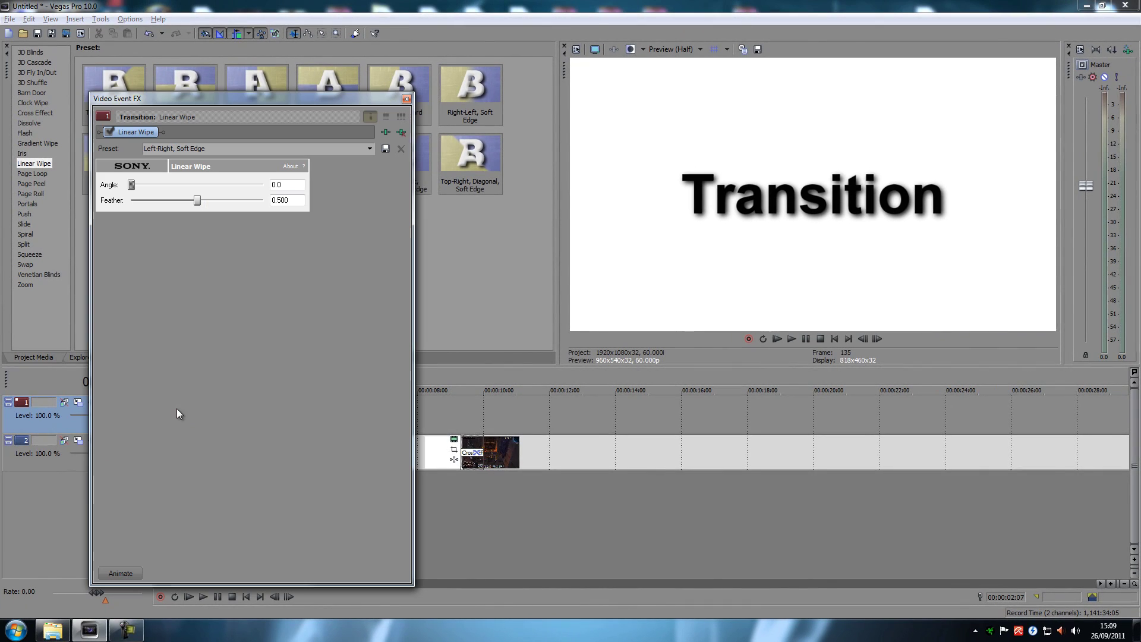
click(407, 99)
Play the text's wipe-in from the start, then undo the Linear Wipe with Ctrl+Z.
click(243, 597)
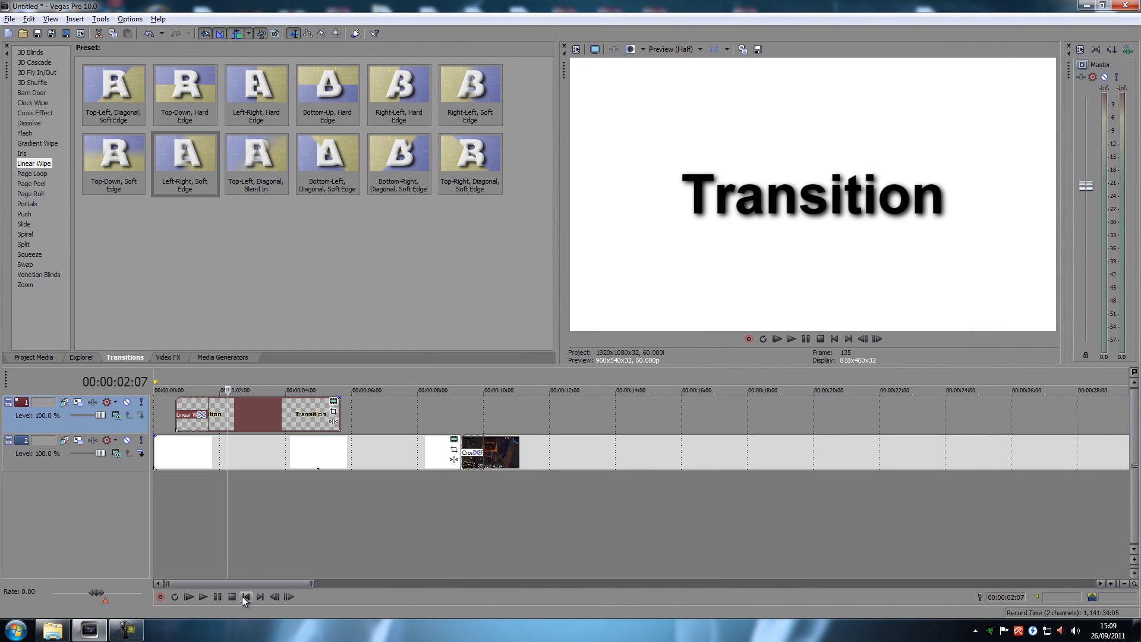
click(204, 597)
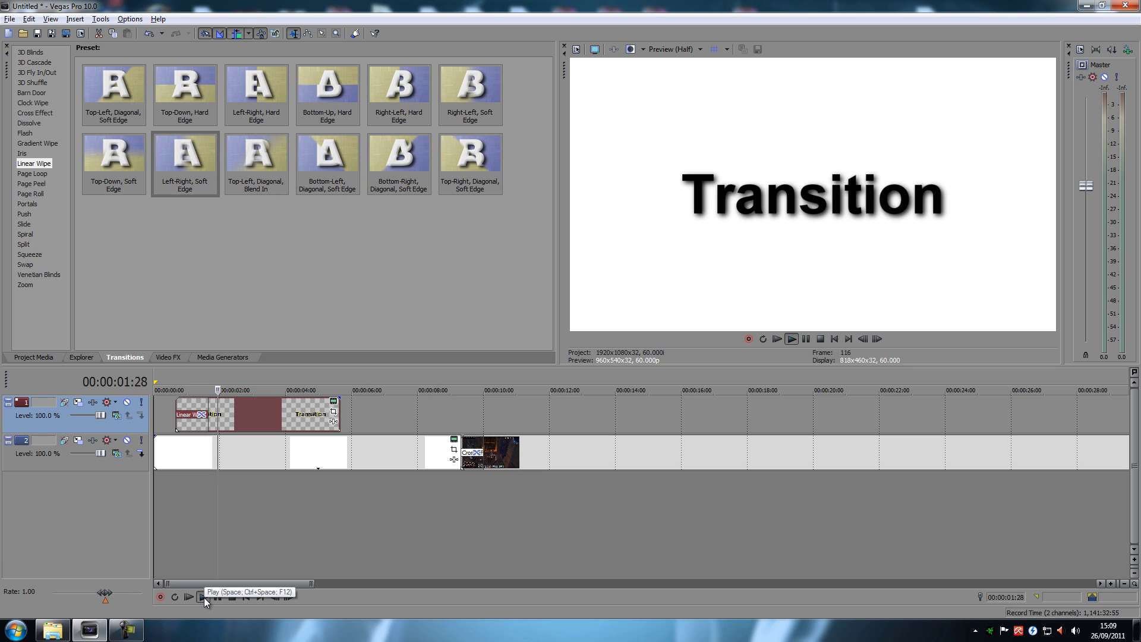
click(232, 597)
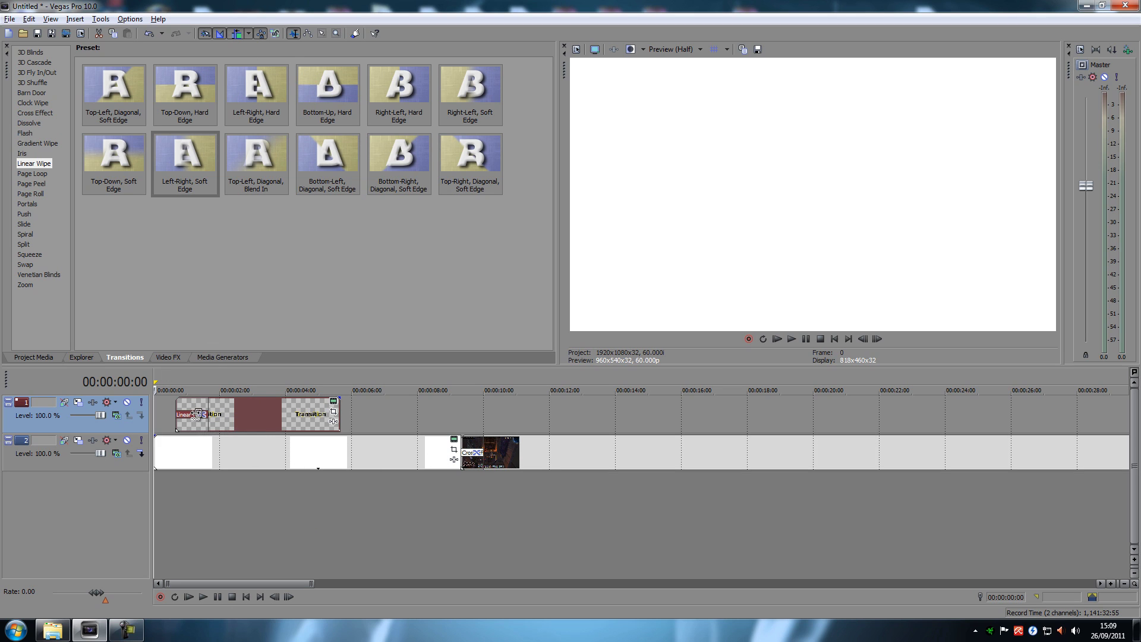
key(ctrl+z)
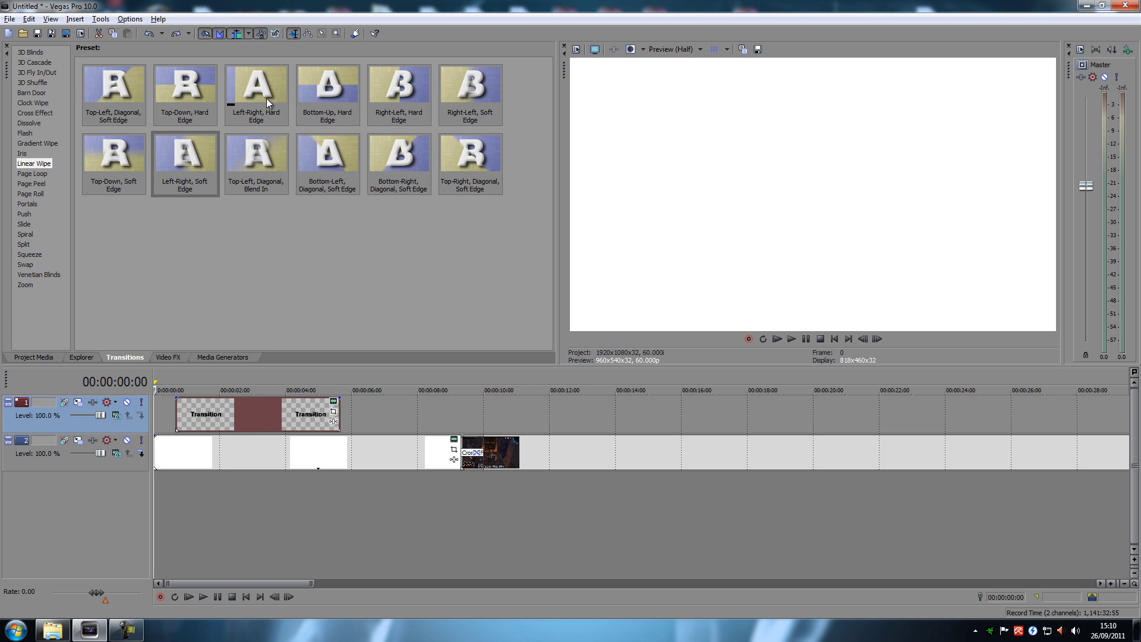
Apply Cross Effect's 'Cross Blur A Only' to the text event's start and play it back.
click(32, 113)
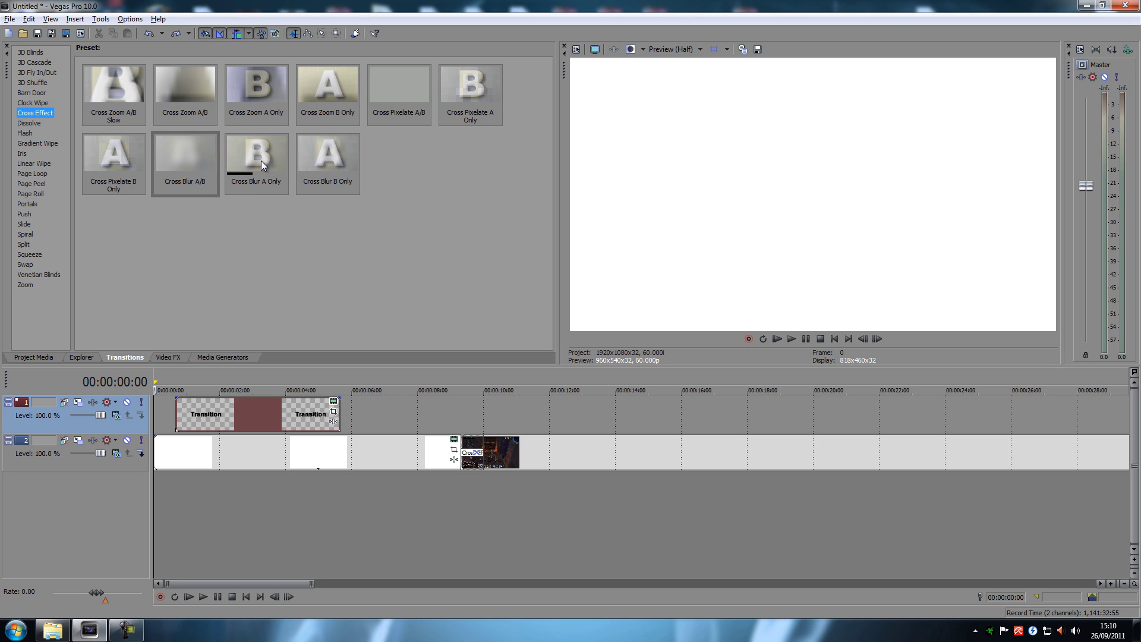
drag(262, 158, 177, 418)
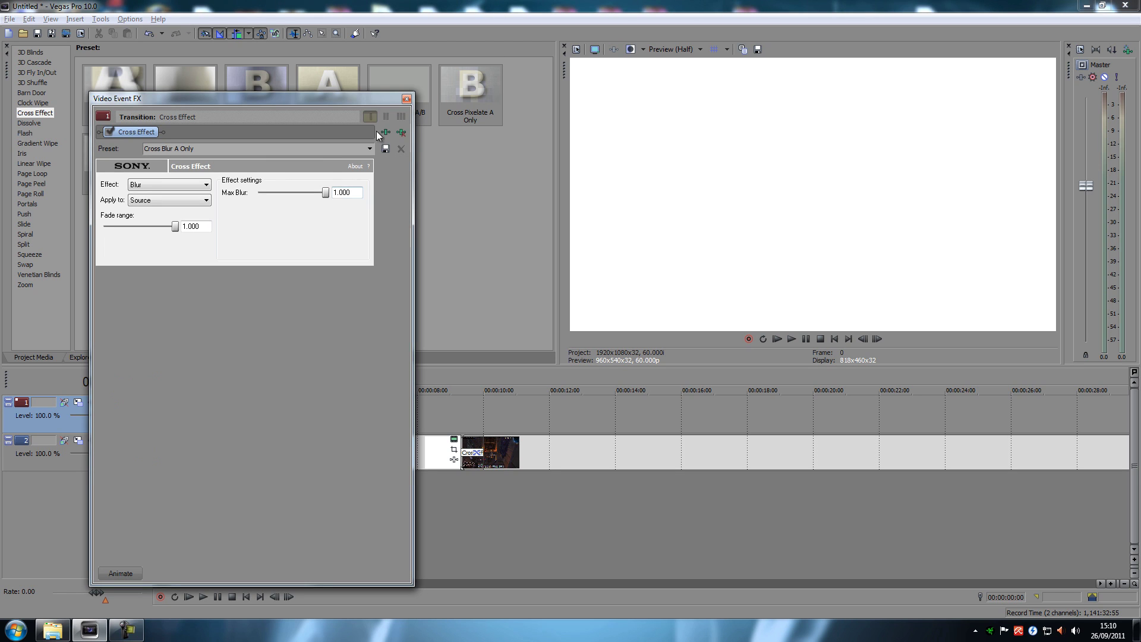
click(405, 99)
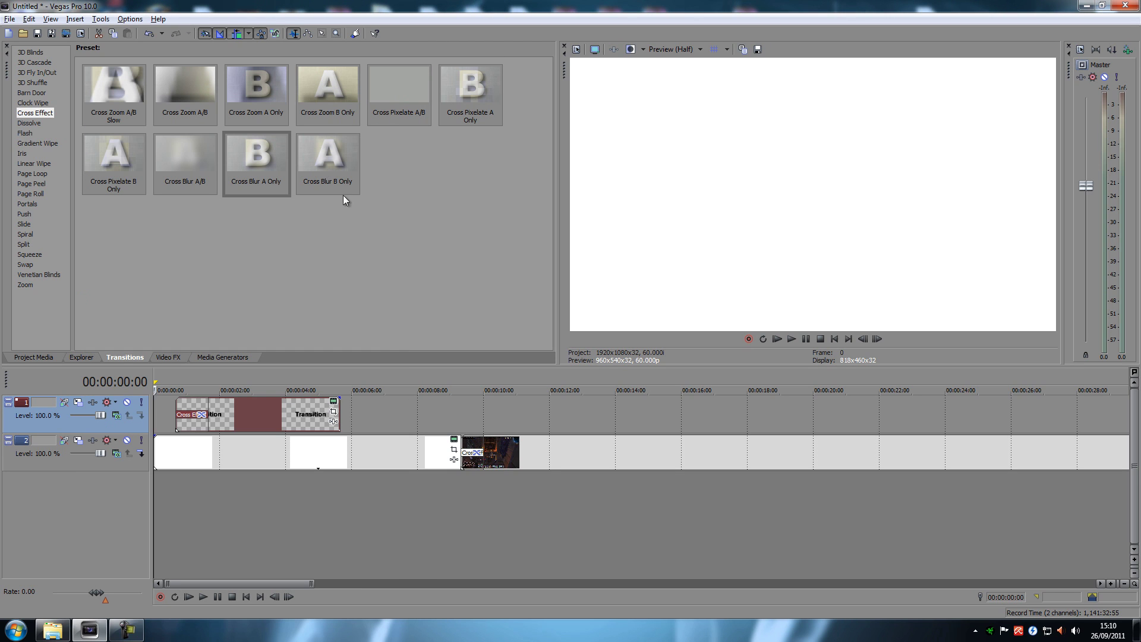
click(203, 598)
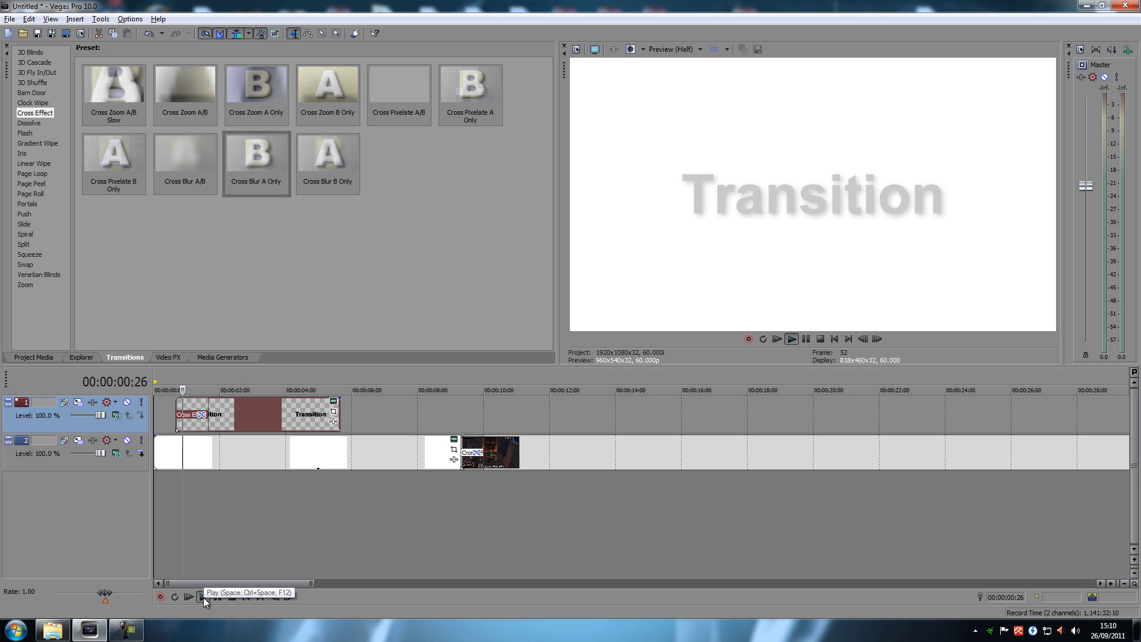
Drag a fade-in onto the start of the text event and preview it twice.
click(231, 596)
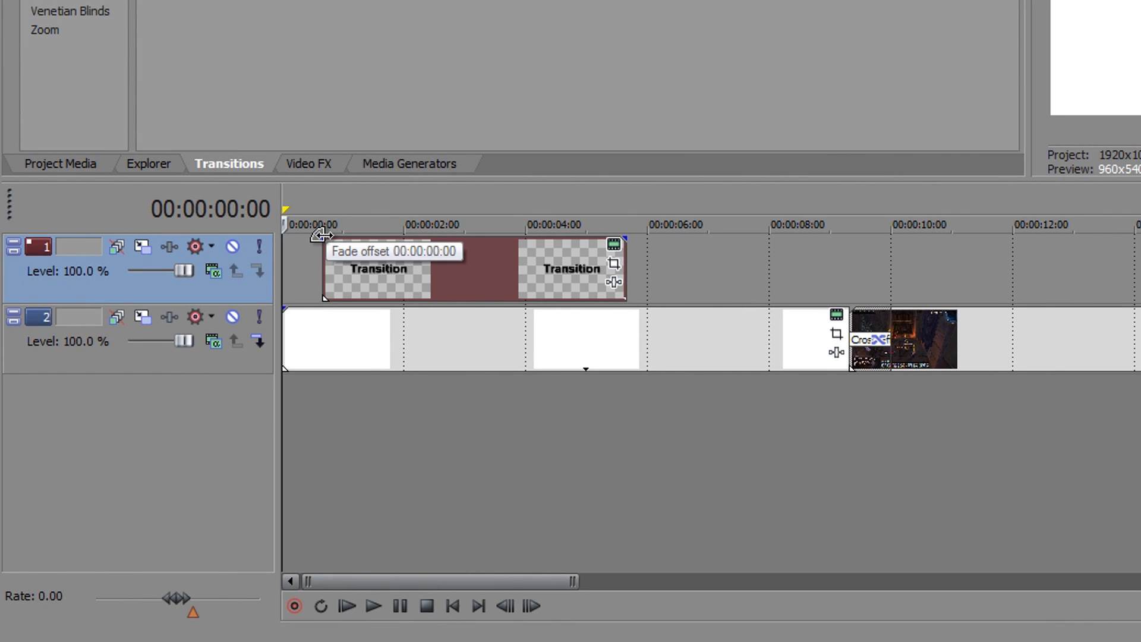
drag(321, 236, 380, 246)
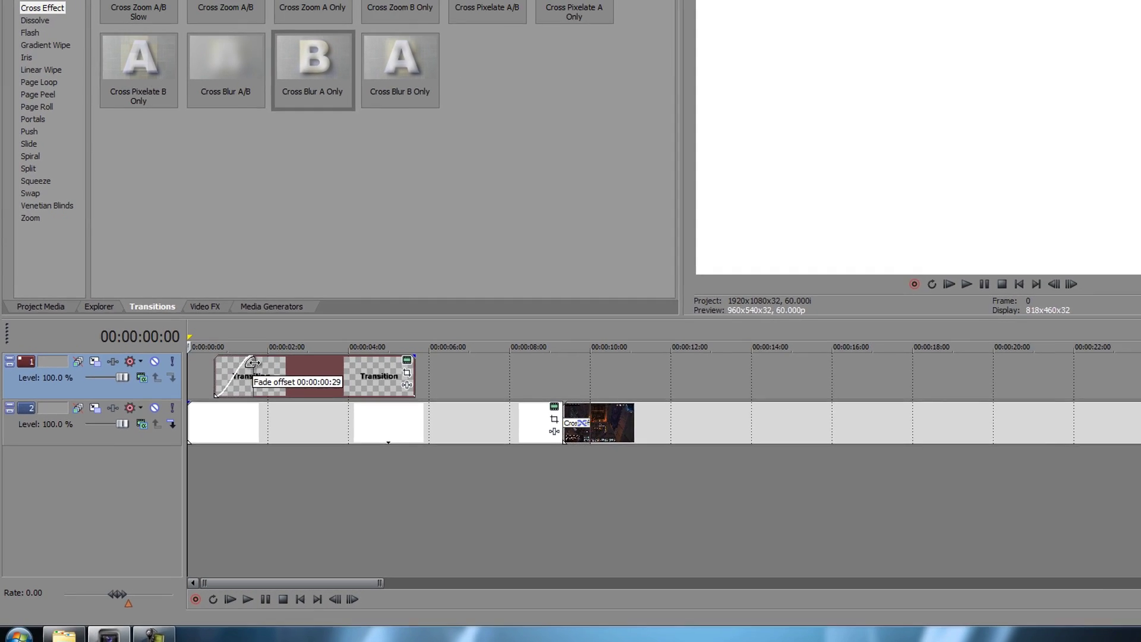
drag(252, 361, 252, 361)
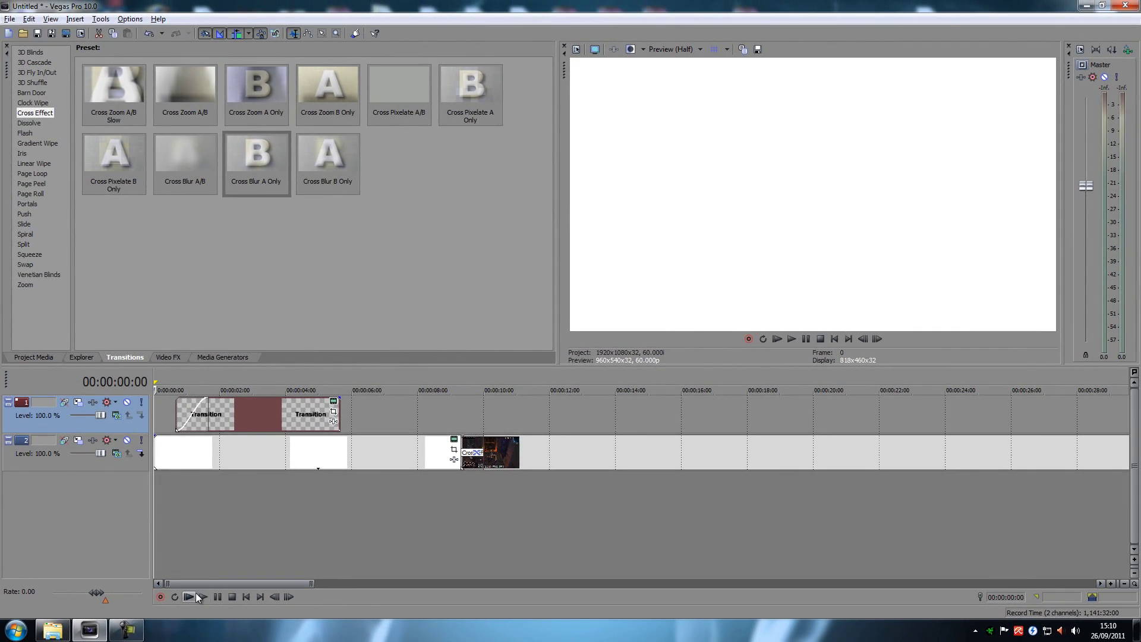
click(243, 595)
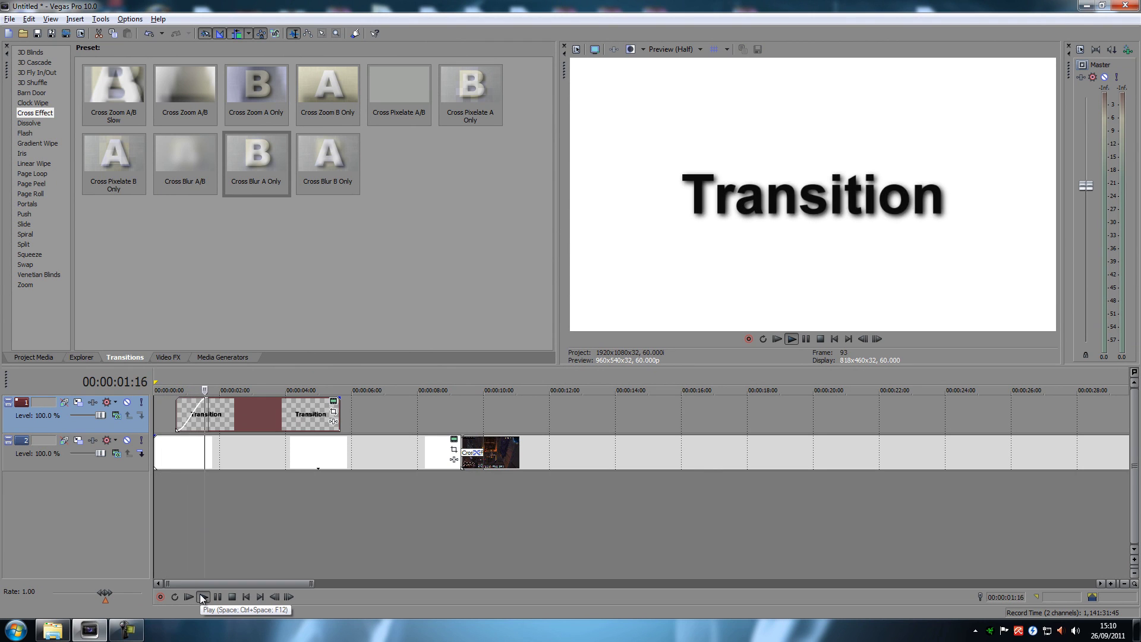
key(space)
click(201, 594)
click(232, 597)
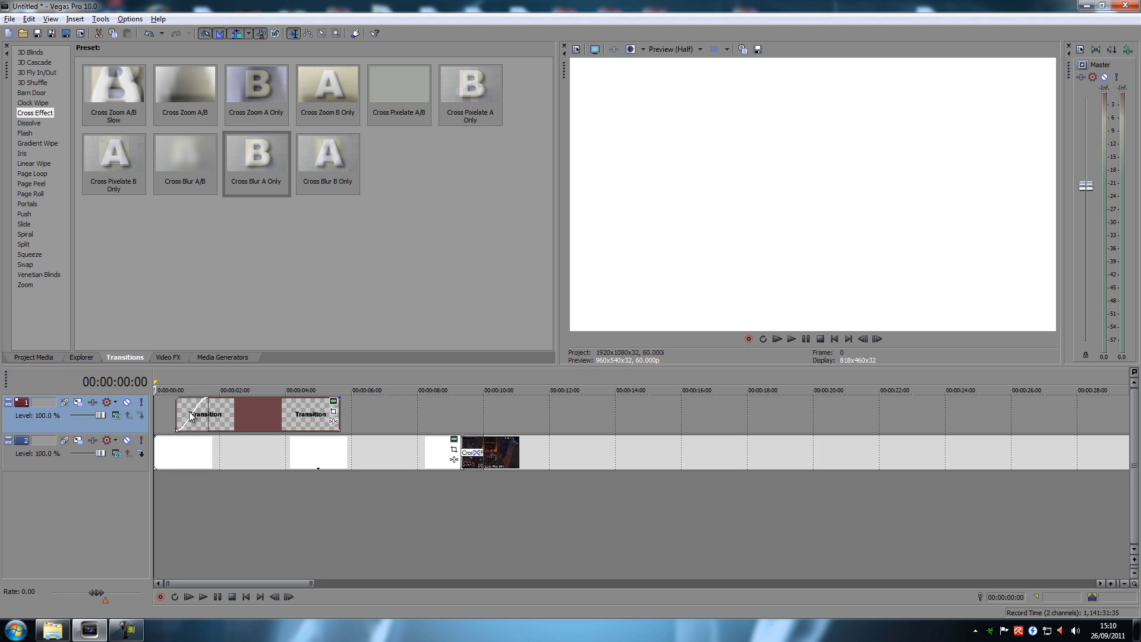
Undo the fade-in and pick the Cross Blur A Only preset.
key(ctrl+z)
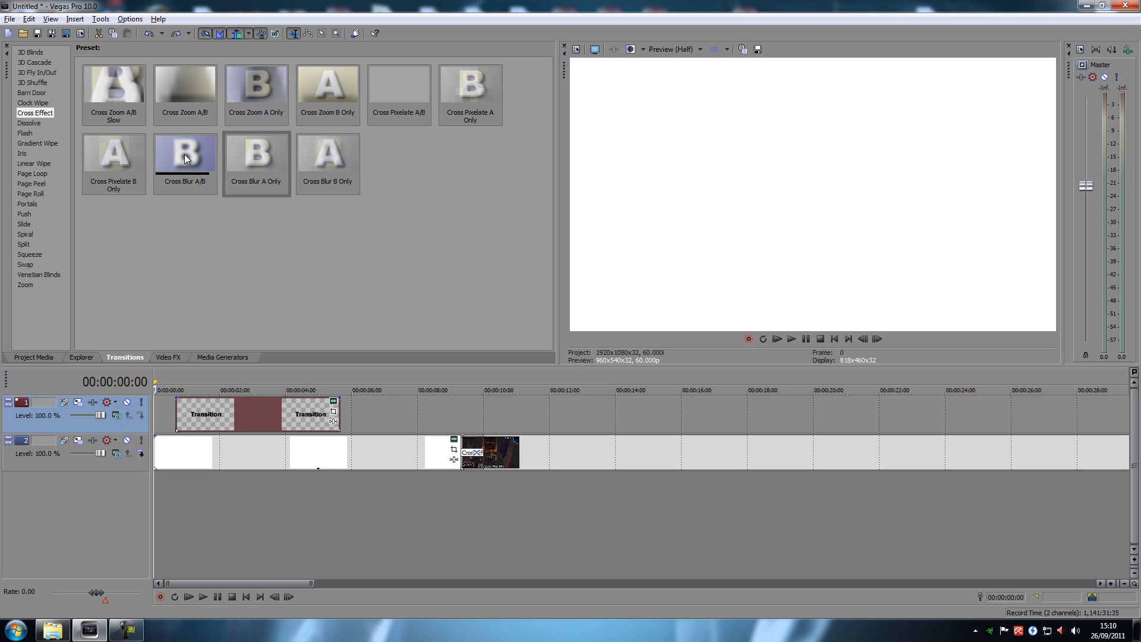
click(265, 155)
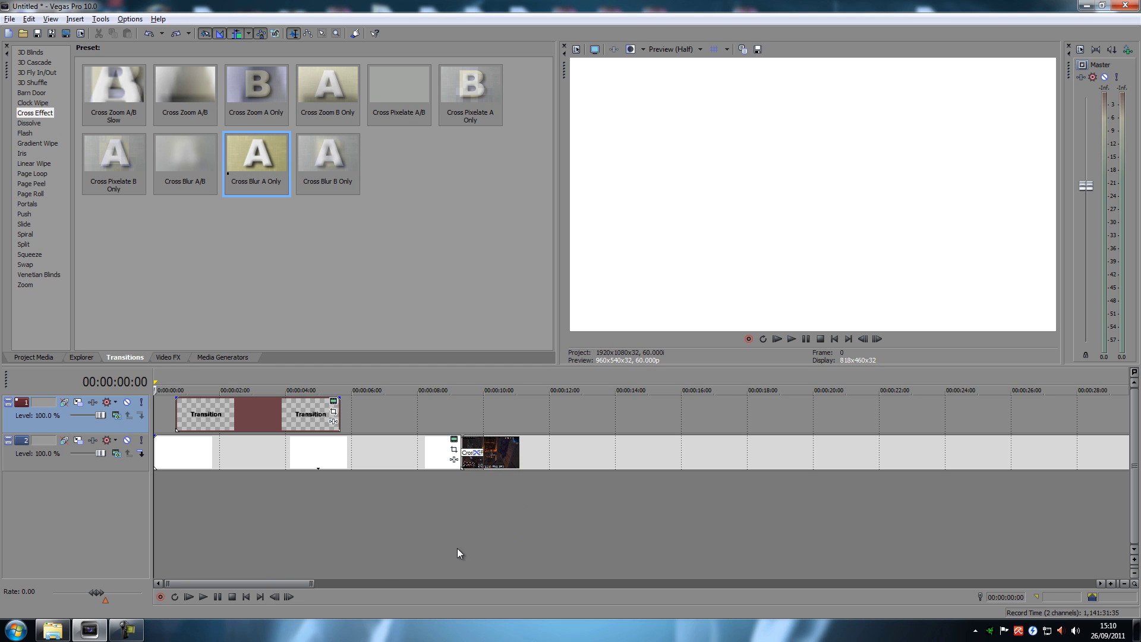
click(436, 540)
Place the playhead at the WoW clip join near 1:14 and drop Cross Blur A/B onto the cut.
scroll(542, 531, down, 6)
click(515, 512)
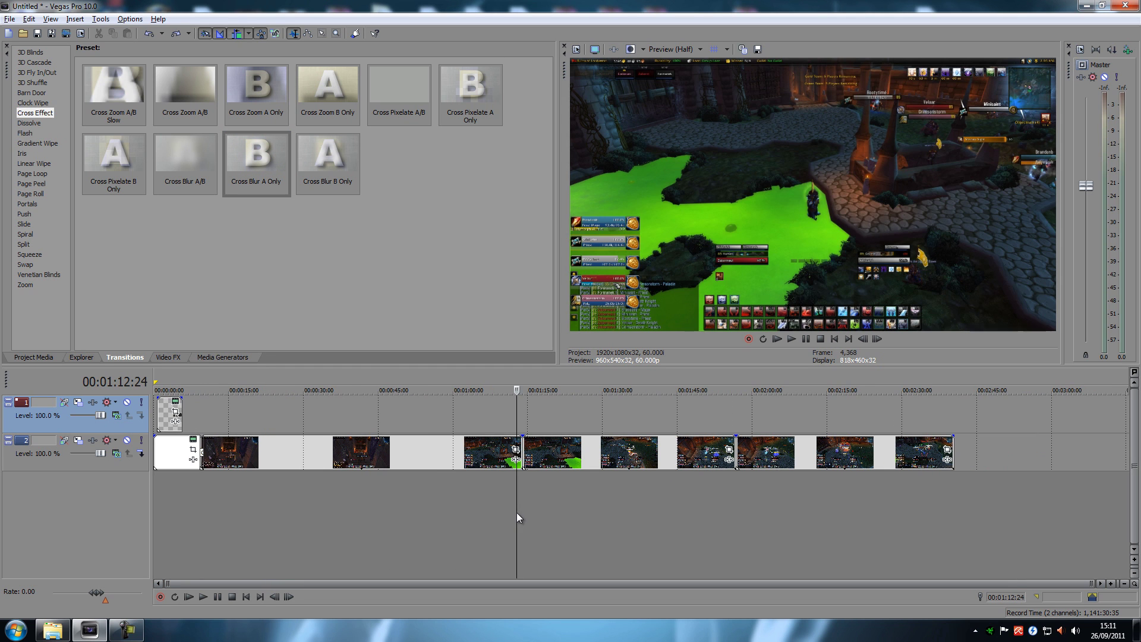
click(522, 514)
scroll(526, 515, up, 5)
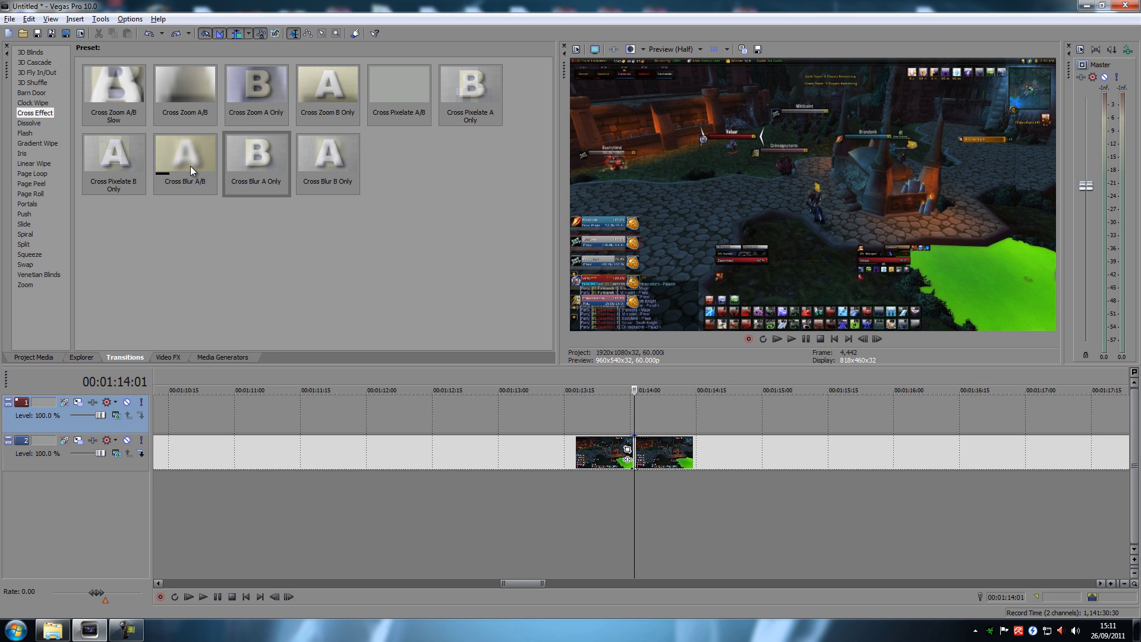
drag(187, 157, 636, 456)
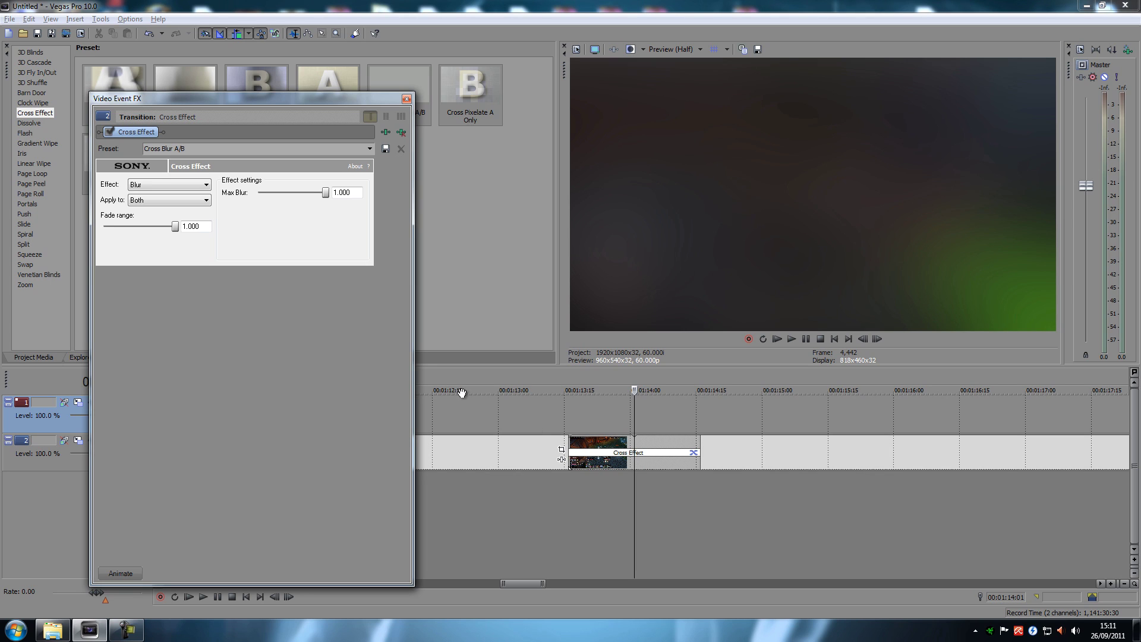
click(407, 100)
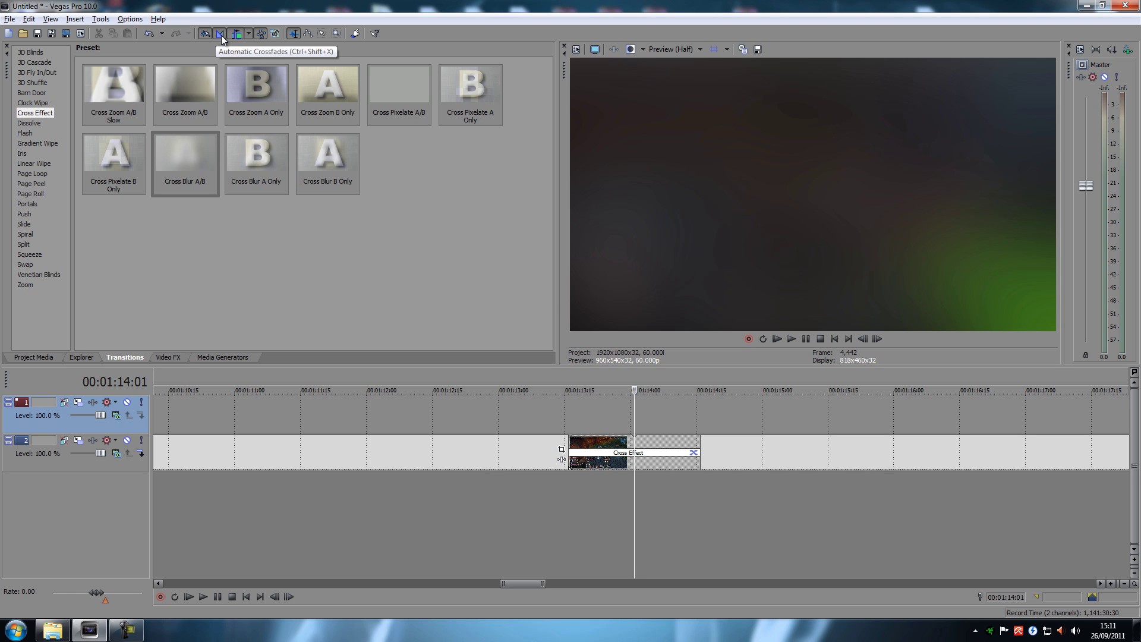
Undo that transition, overlap the second WoW clip onto the first, and apply Cross Blur A/B there.
key(ctrl+z)
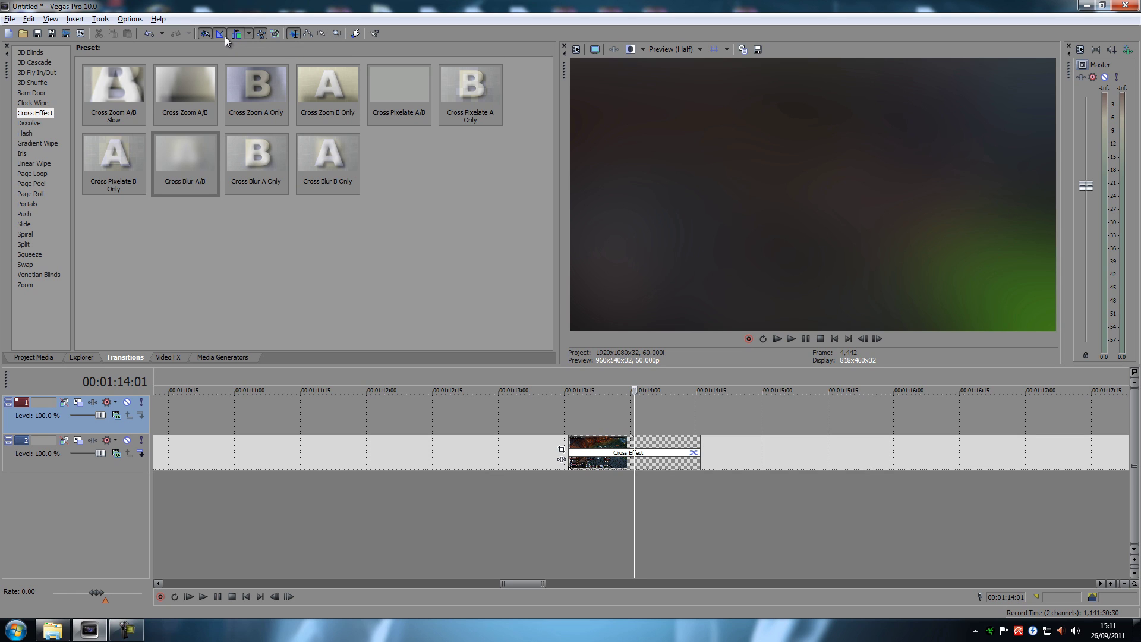
click(729, 448)
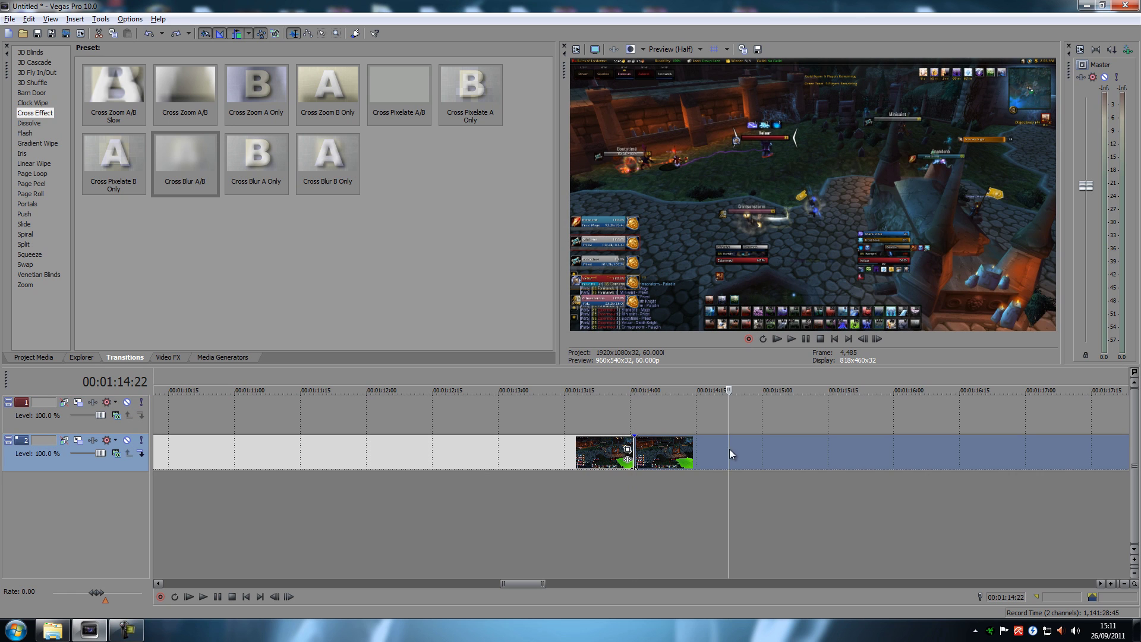
drag(701, 450, 612, 465)
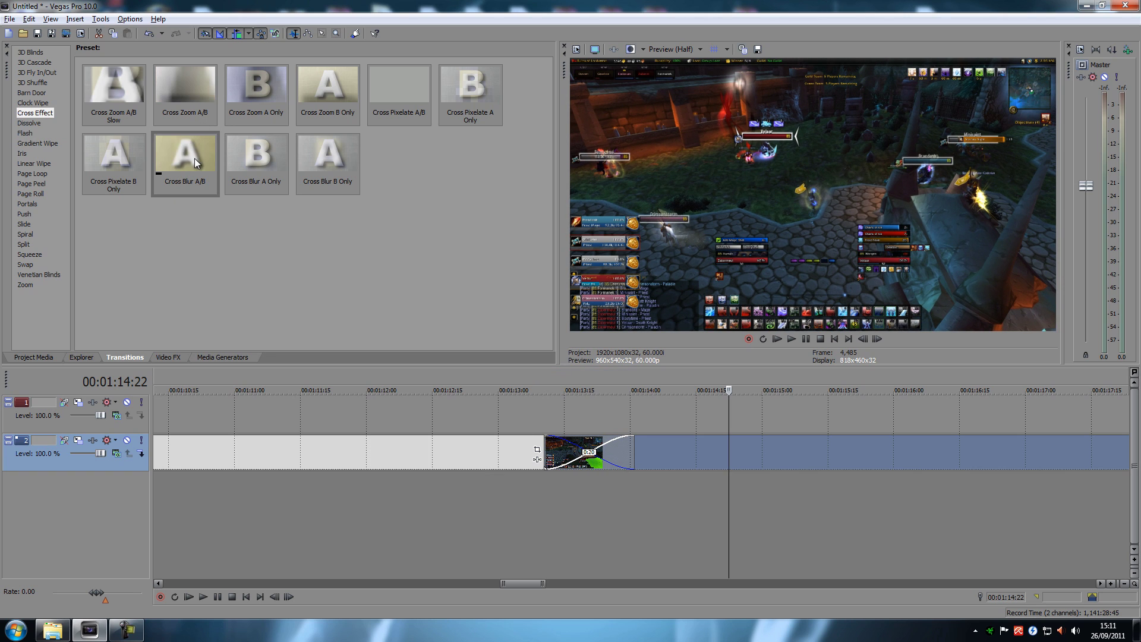
drag(193, 161, 606, 457)
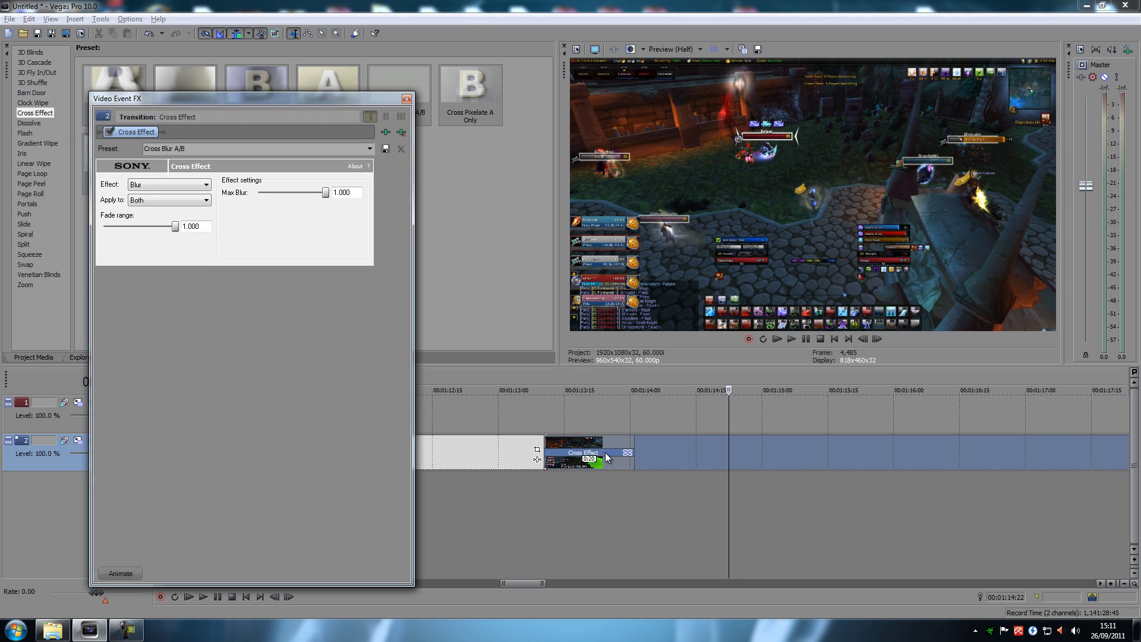